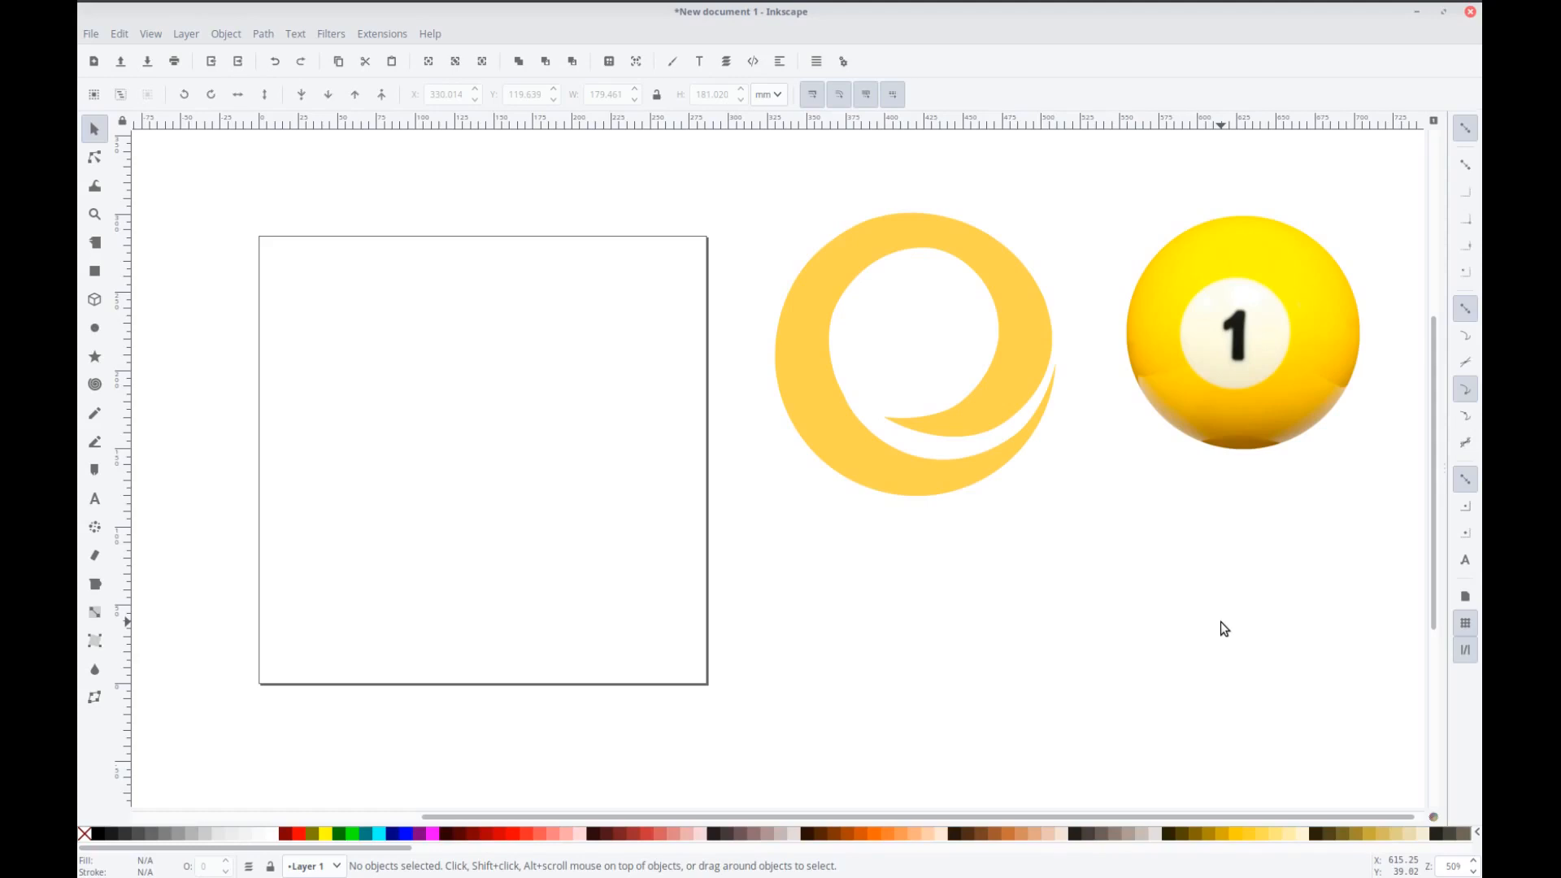
Move the yellow swirl ring onto the page and apply an outer Drop Shadow with 2.0 px blur, 2.8 px horizontal and 3.3 px vertical offset
click(815, 378)
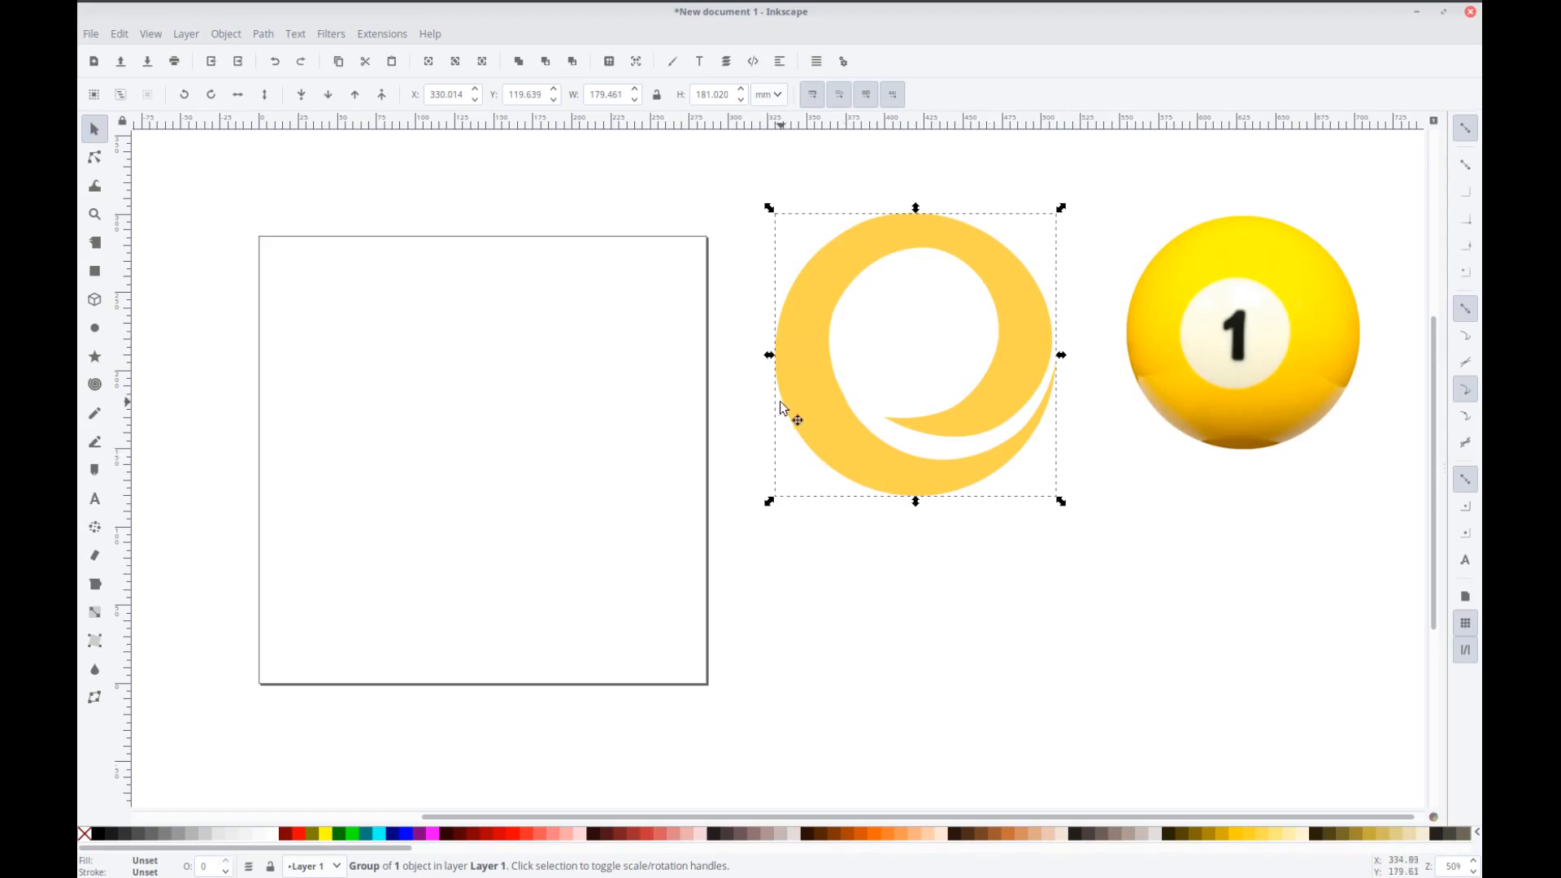
drag(812, 358, 368, 447)
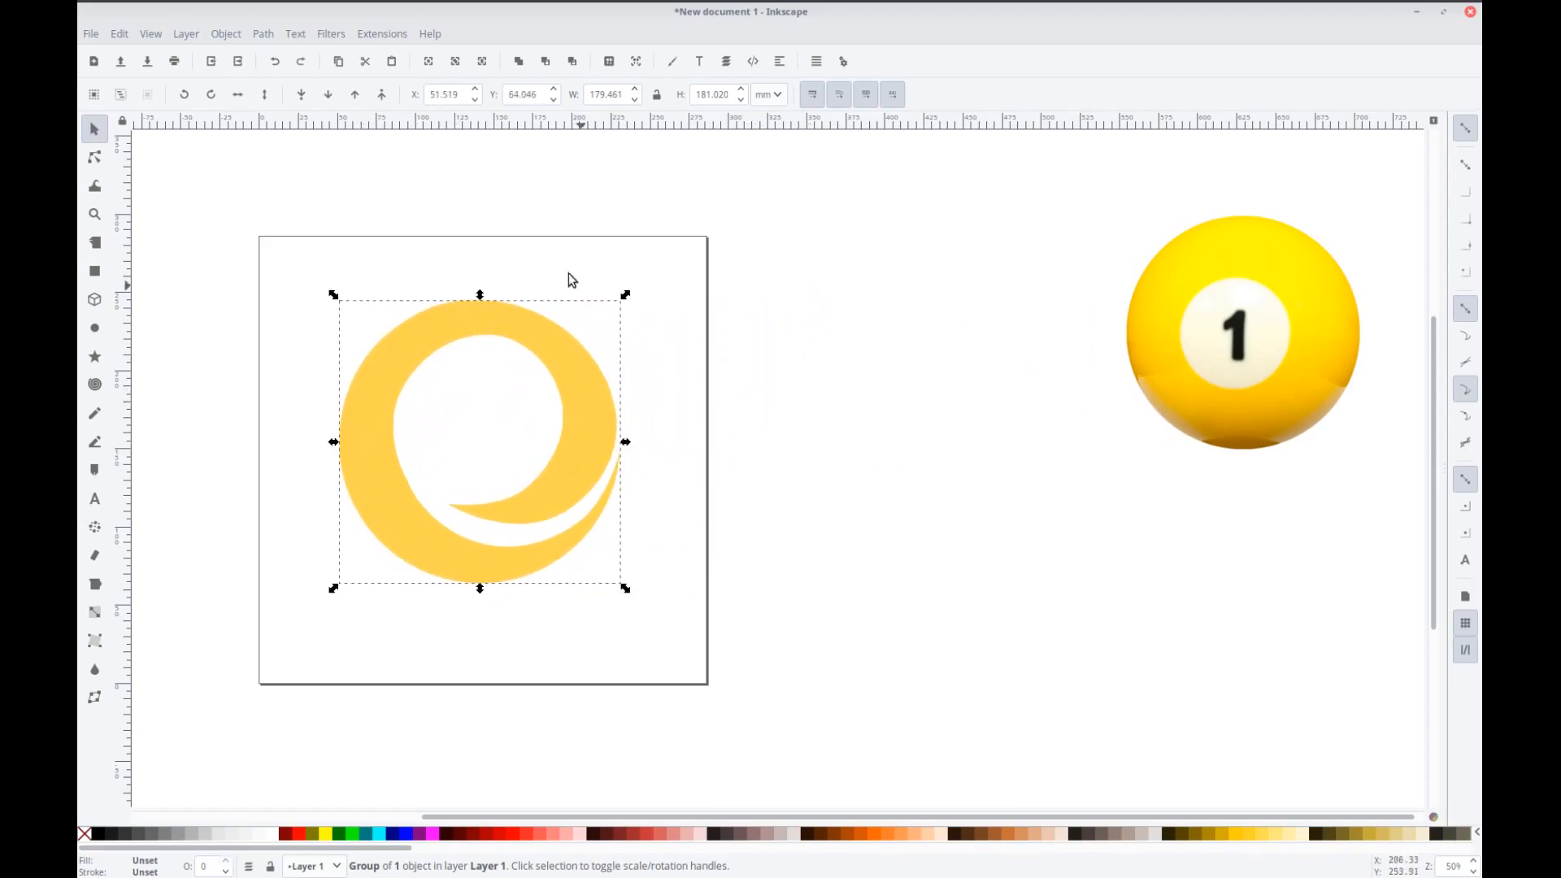
click(333, 34)
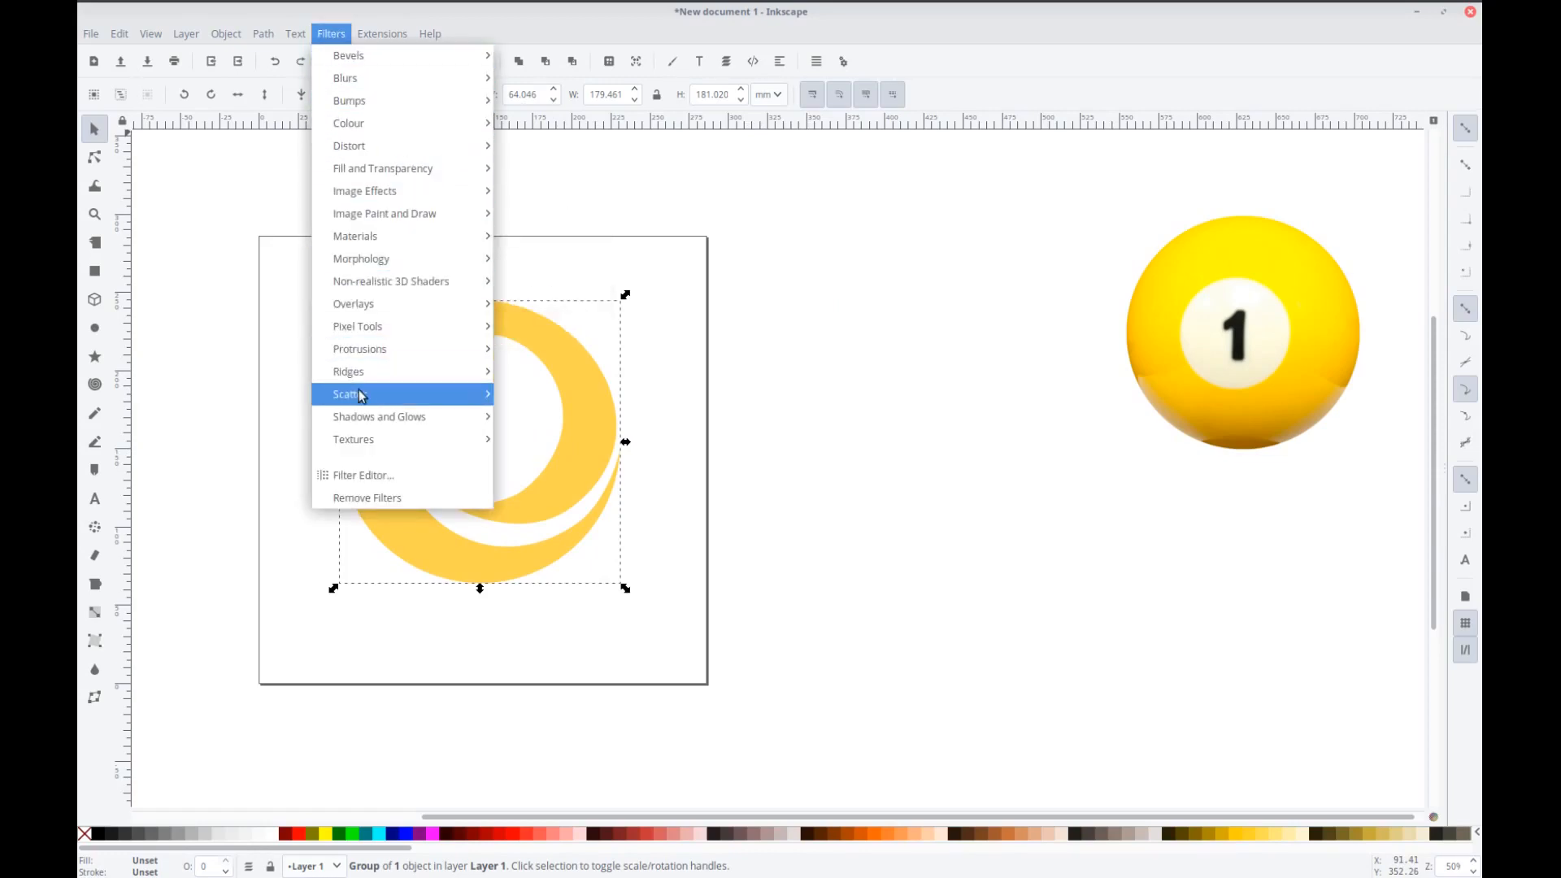
mouse_move(363, 411)
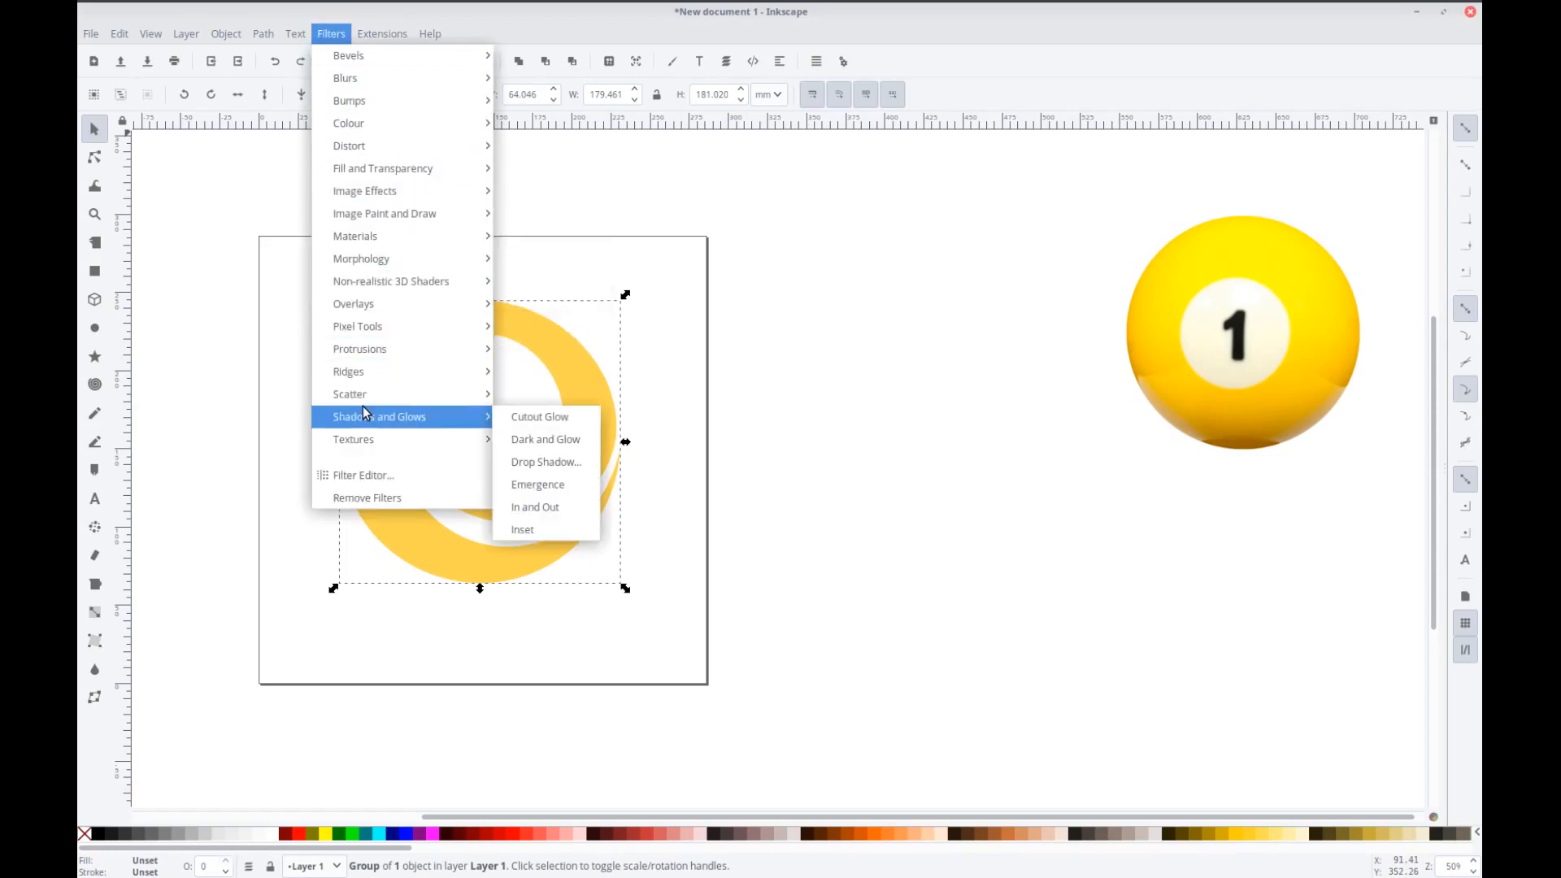
click(543, 462)
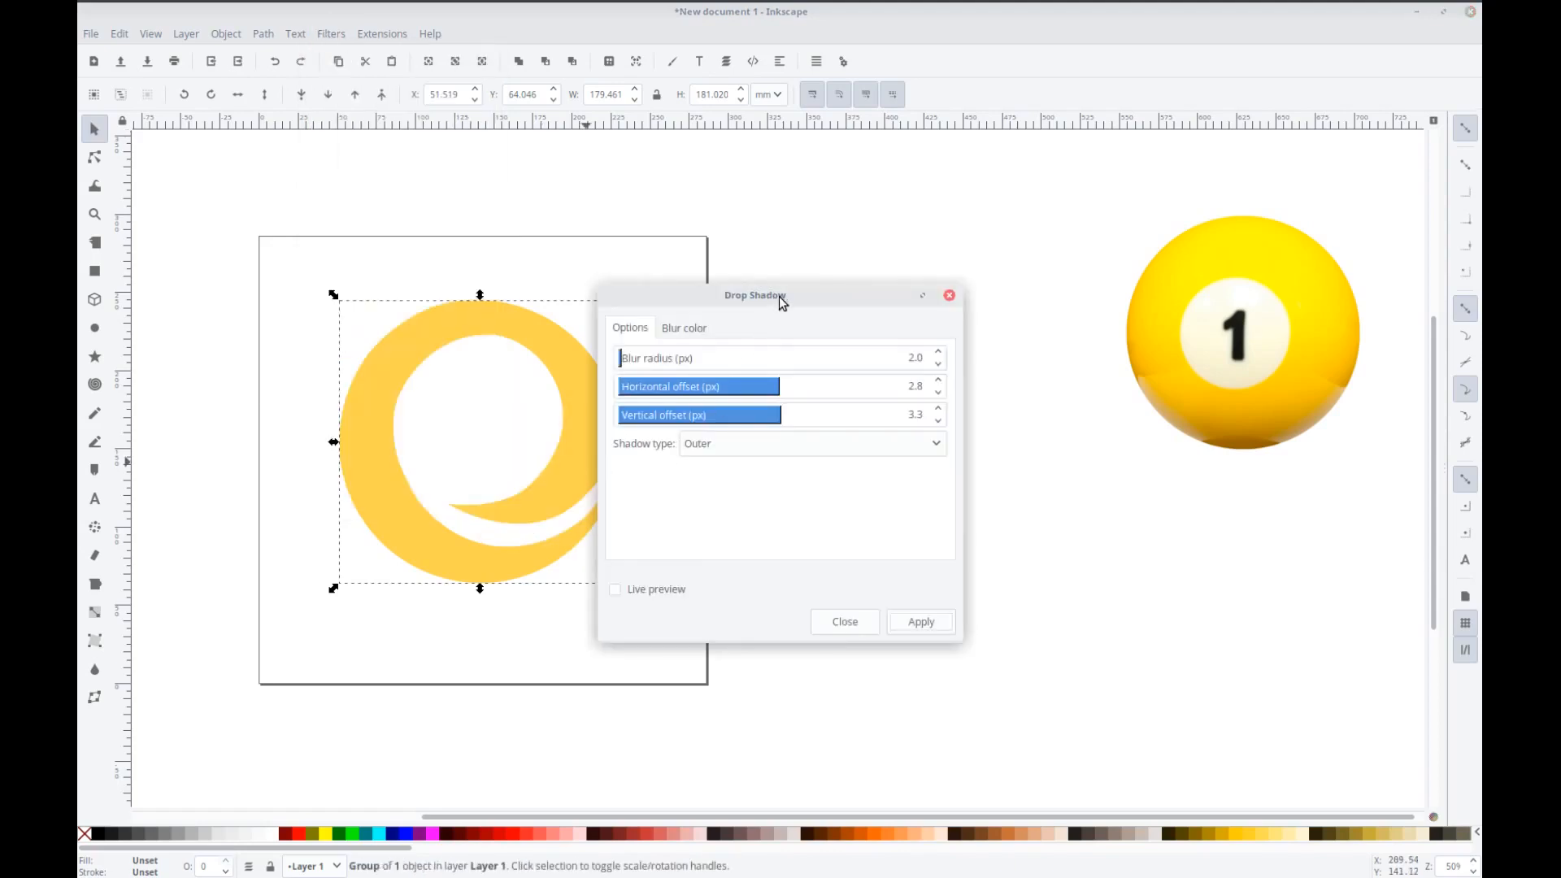
drag(773, 298, 914, 291)
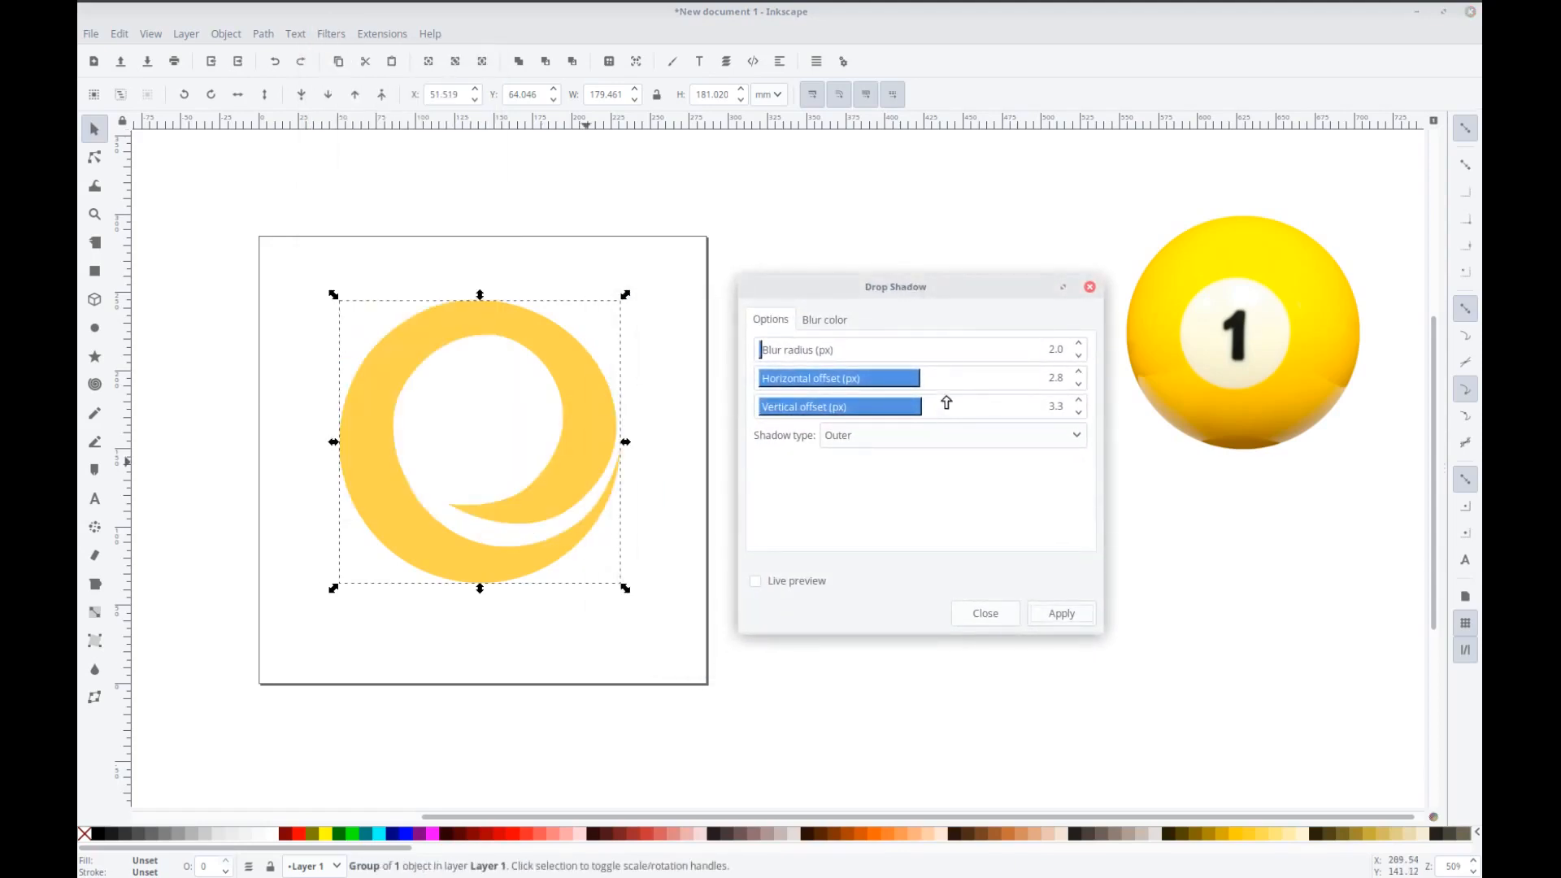
click(756, 581)
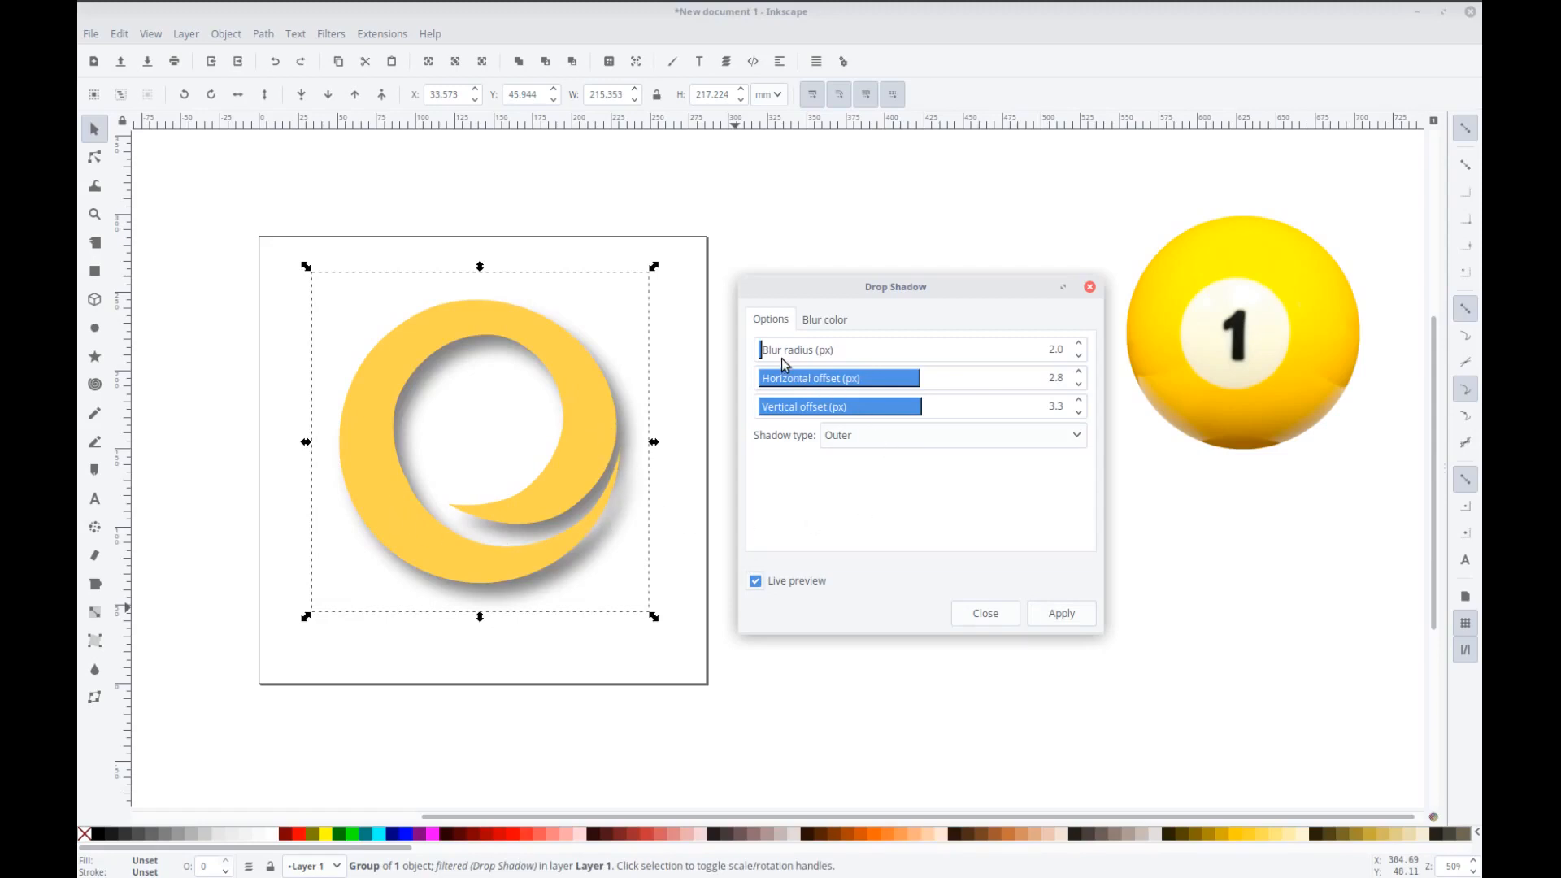
click(837, 325)
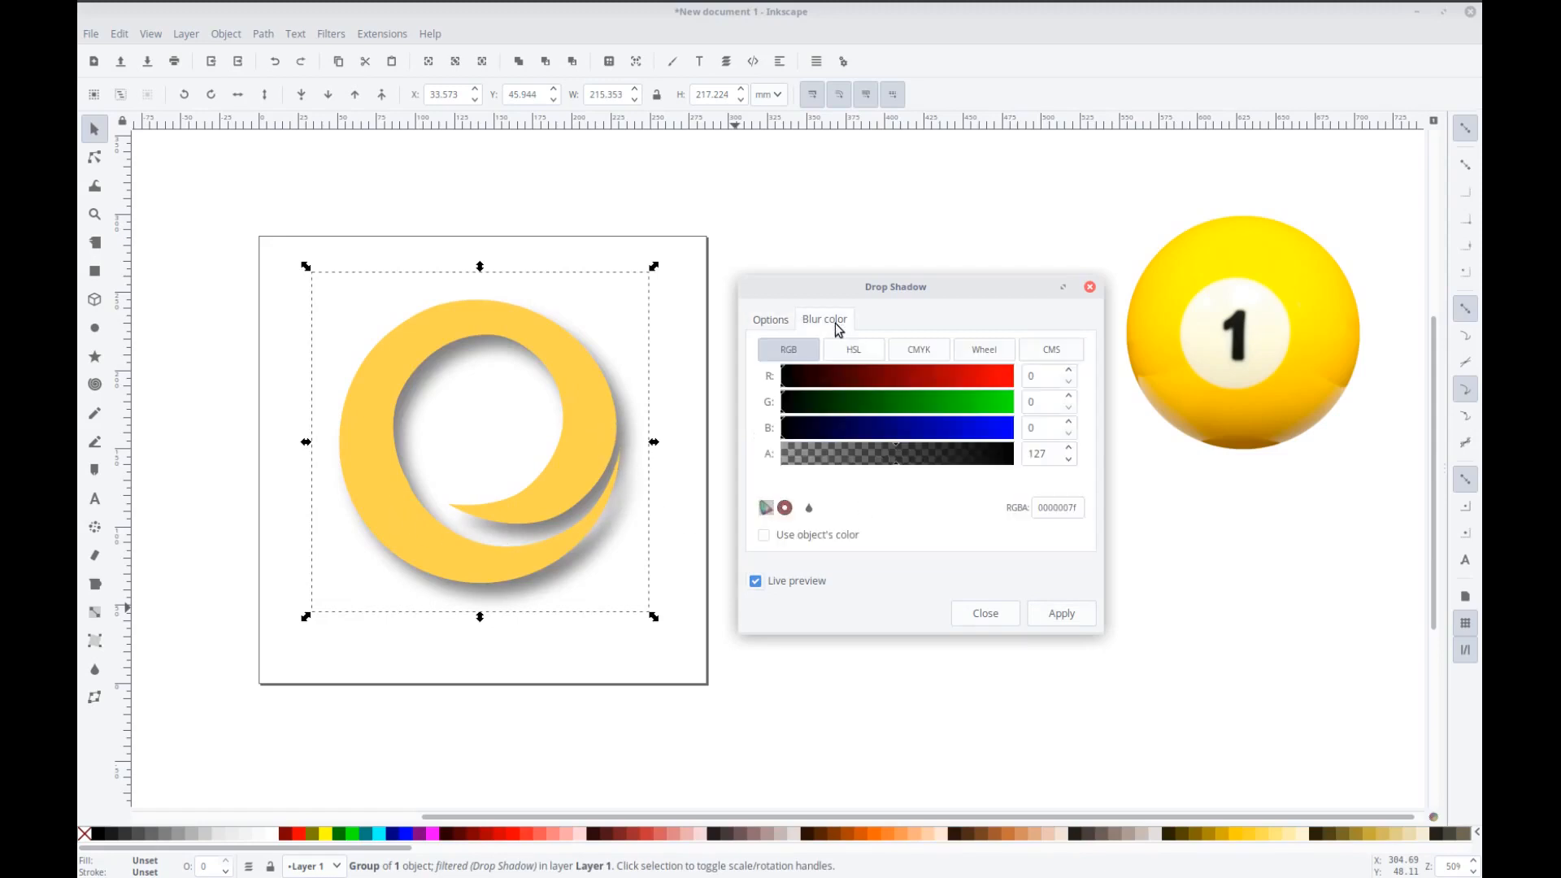
click(783, 322)
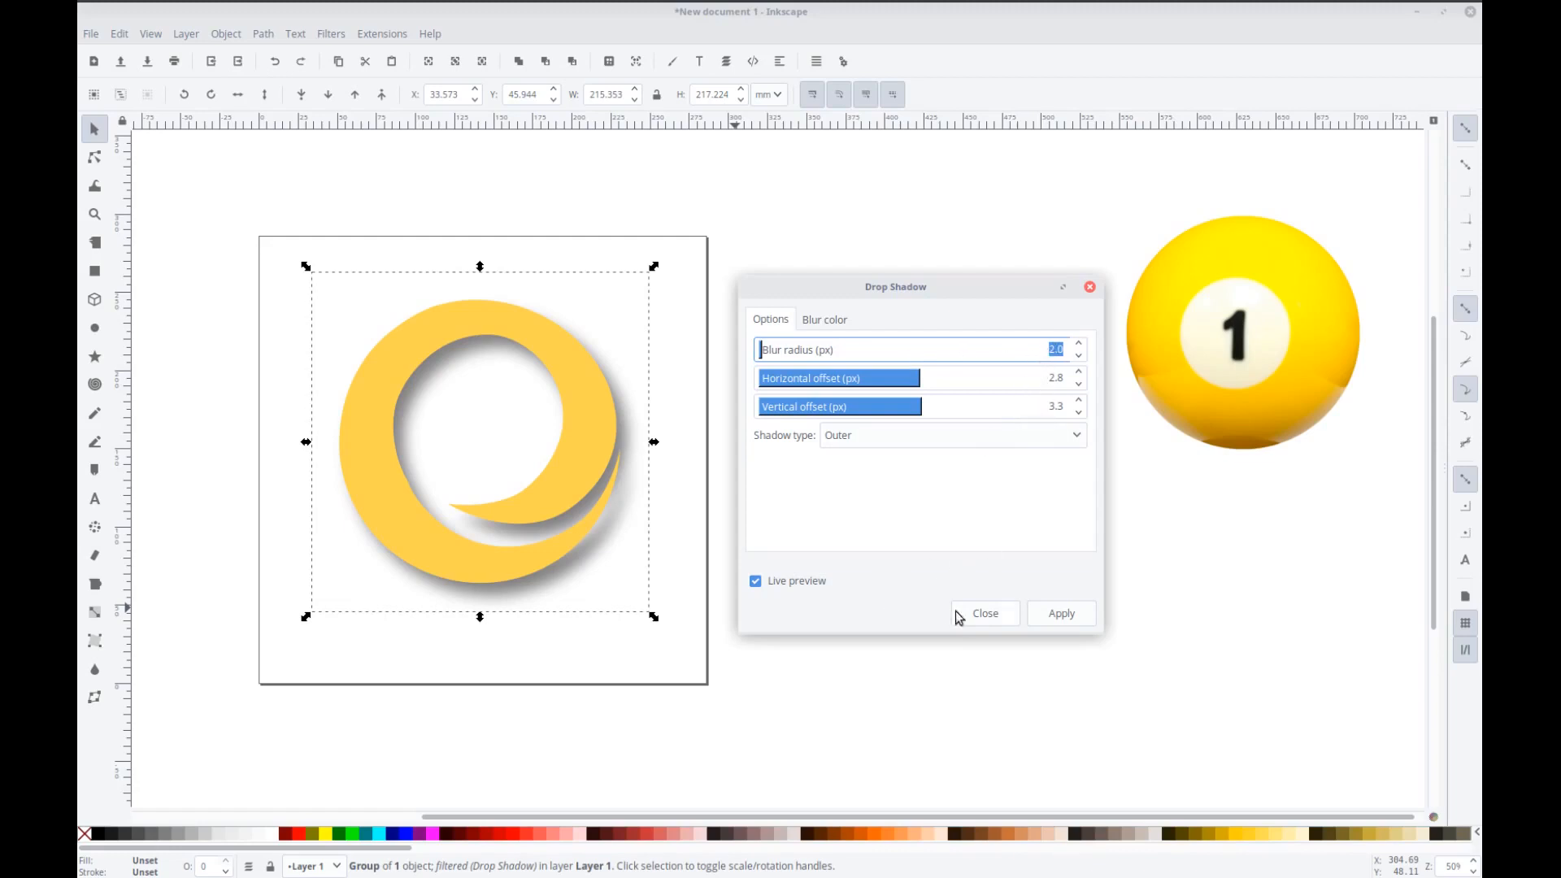
click(1049, 620)
click(1012, 618)
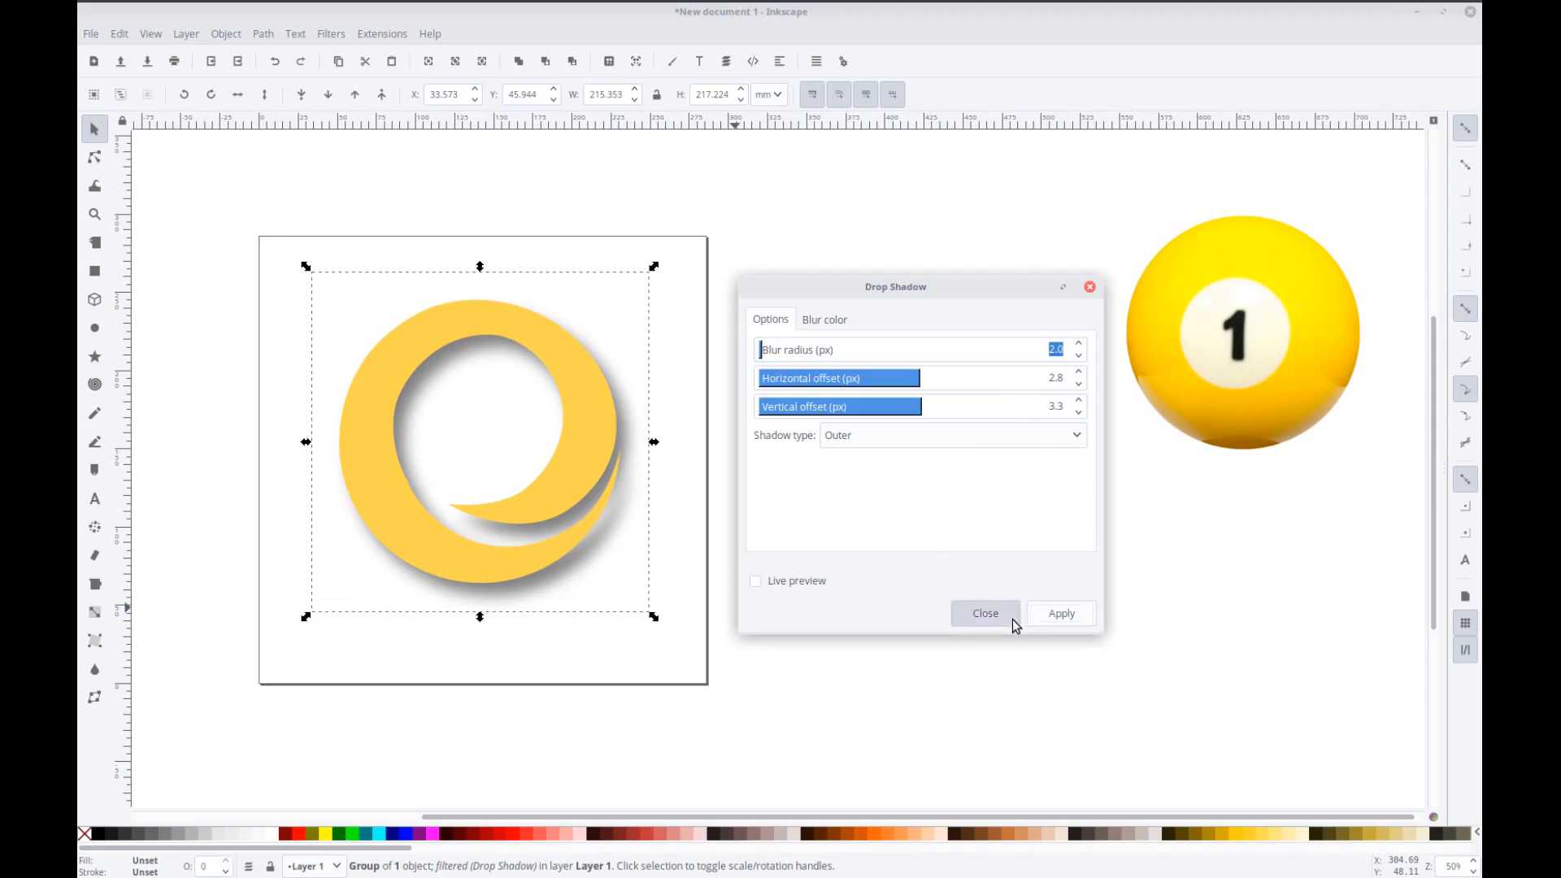
click(824, 553)
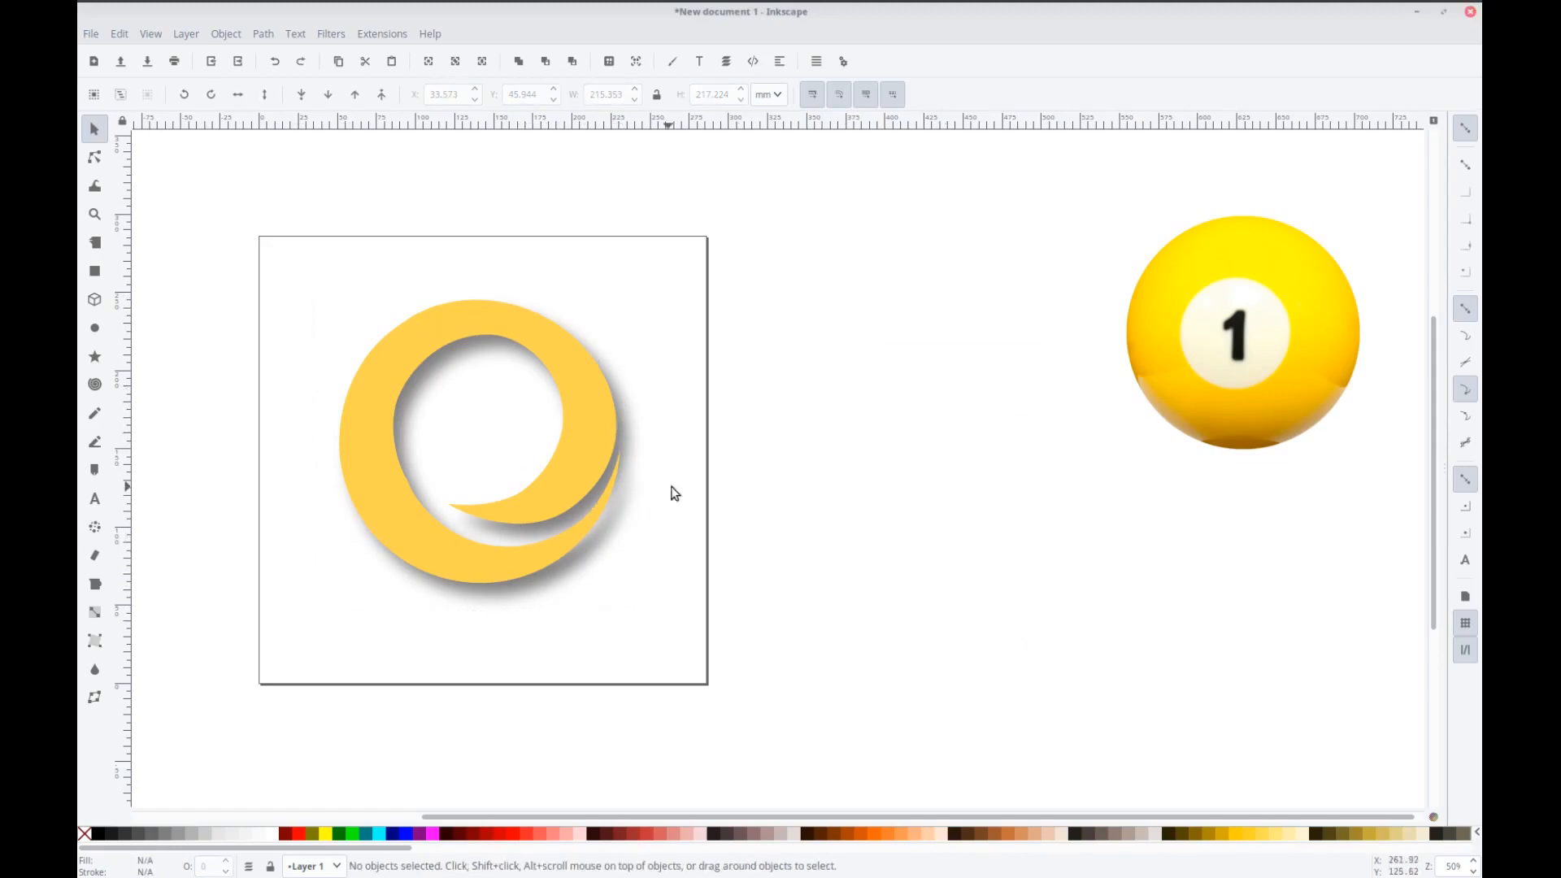
Undo the ring's drop shadow and redo it to compare the ring without and with the shadow
key(ctrl+z)
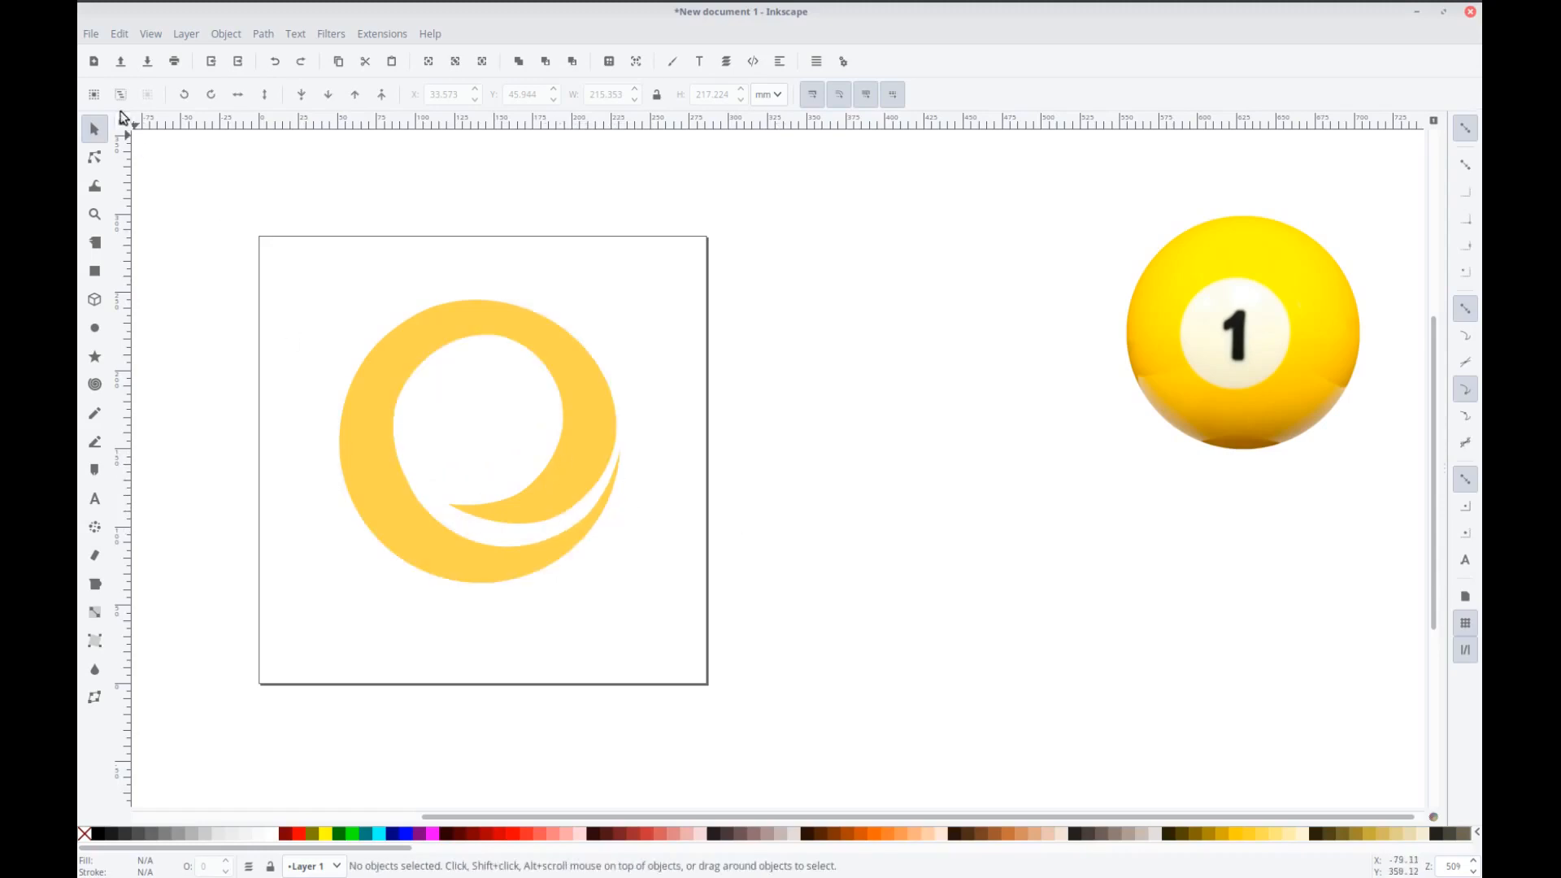
click(120, 33)
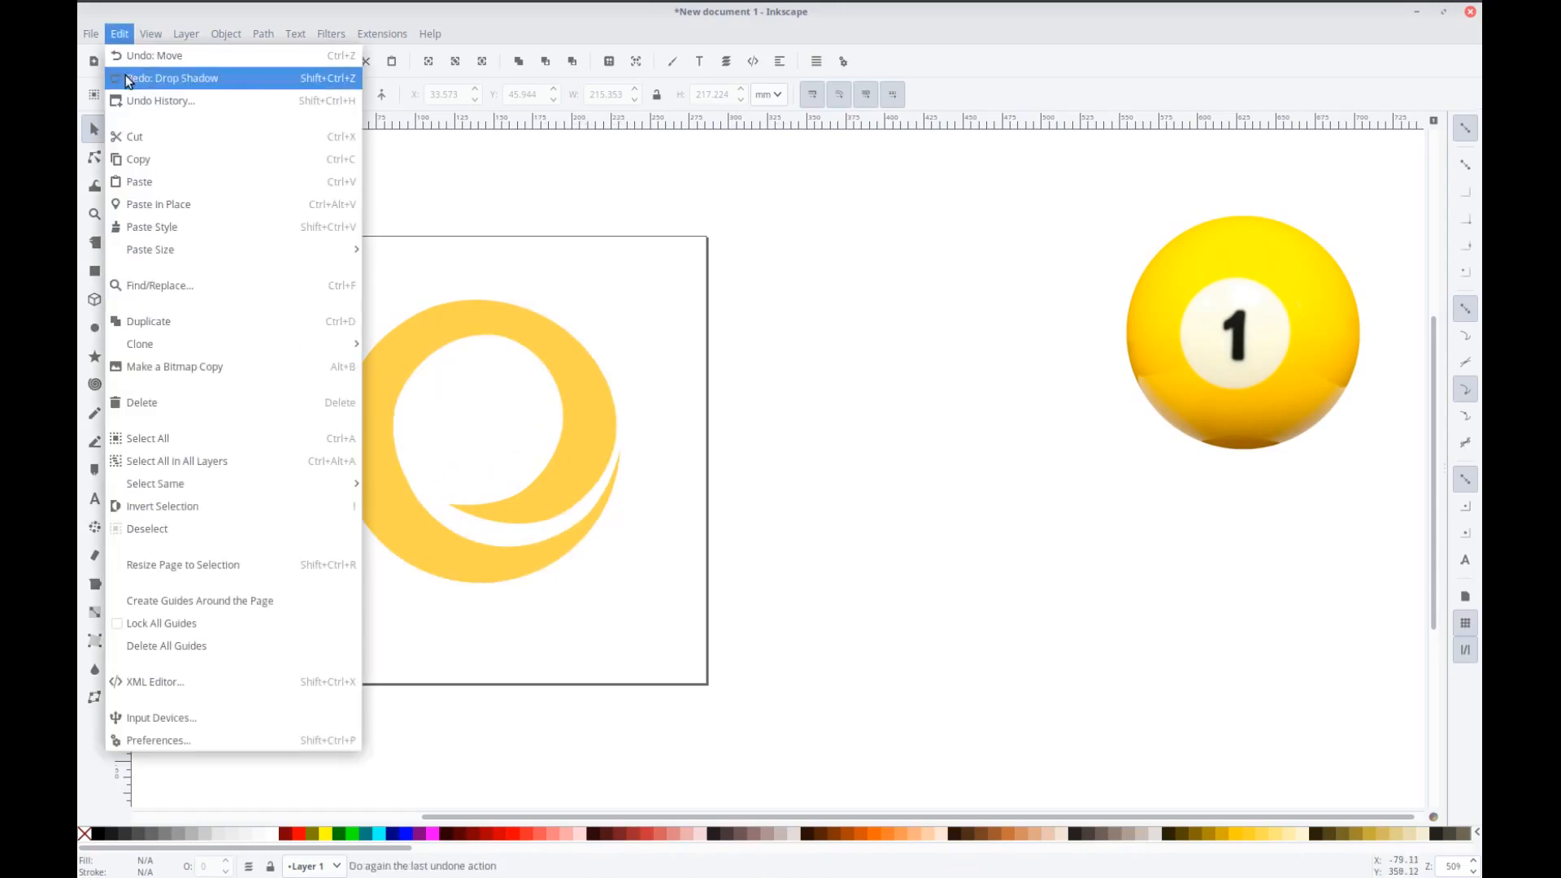
click(130, 78)
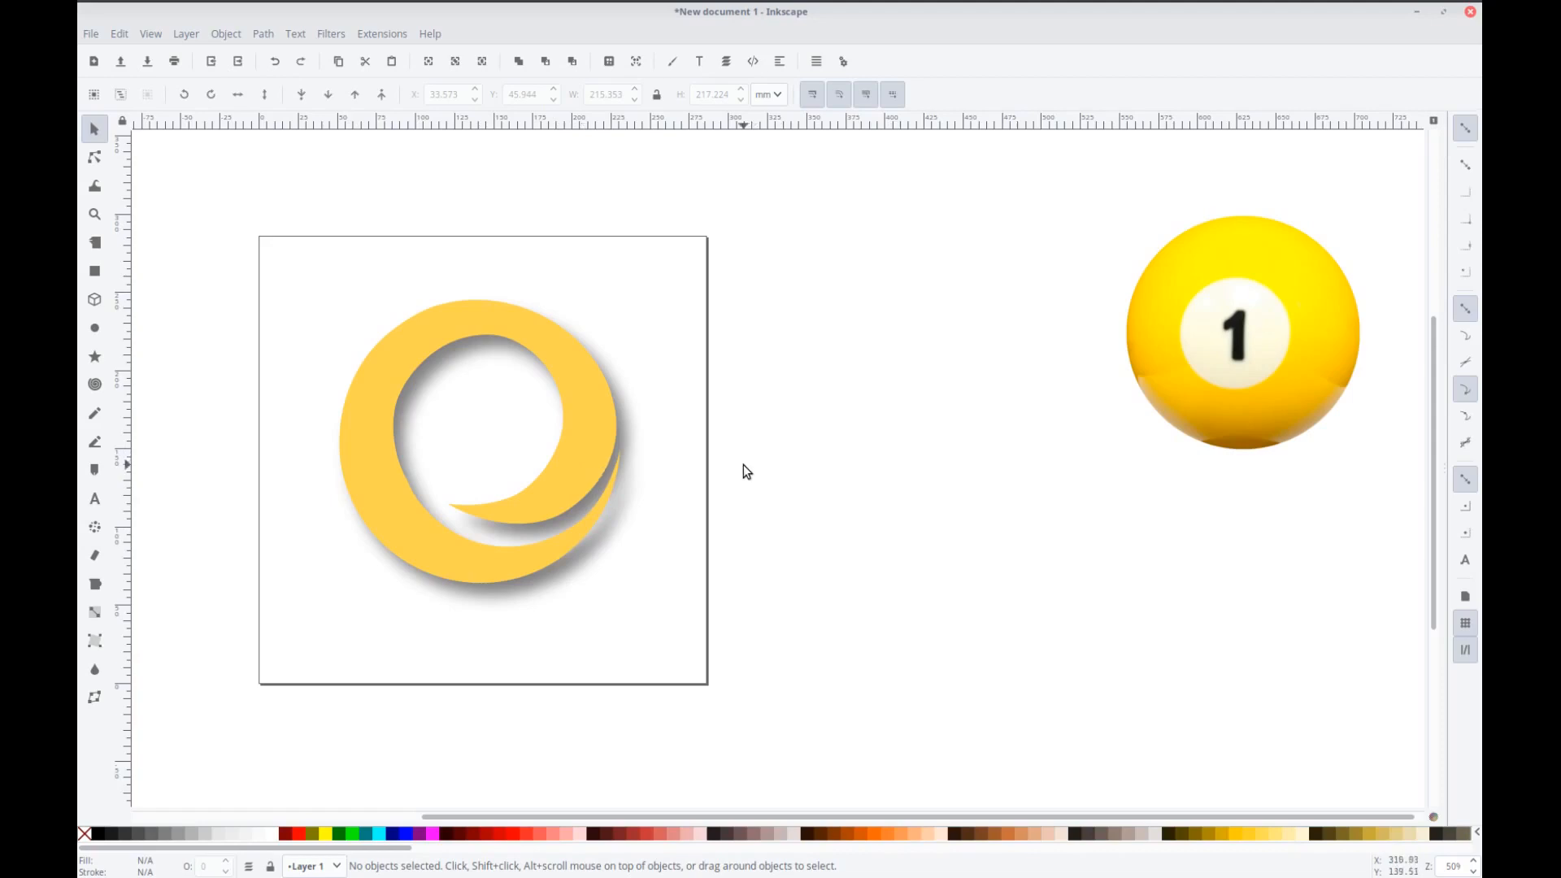
Move the shadowed ring off the page and place the yellow billiard ball image in the middle of the page
drag(735, 477, 922, 437)
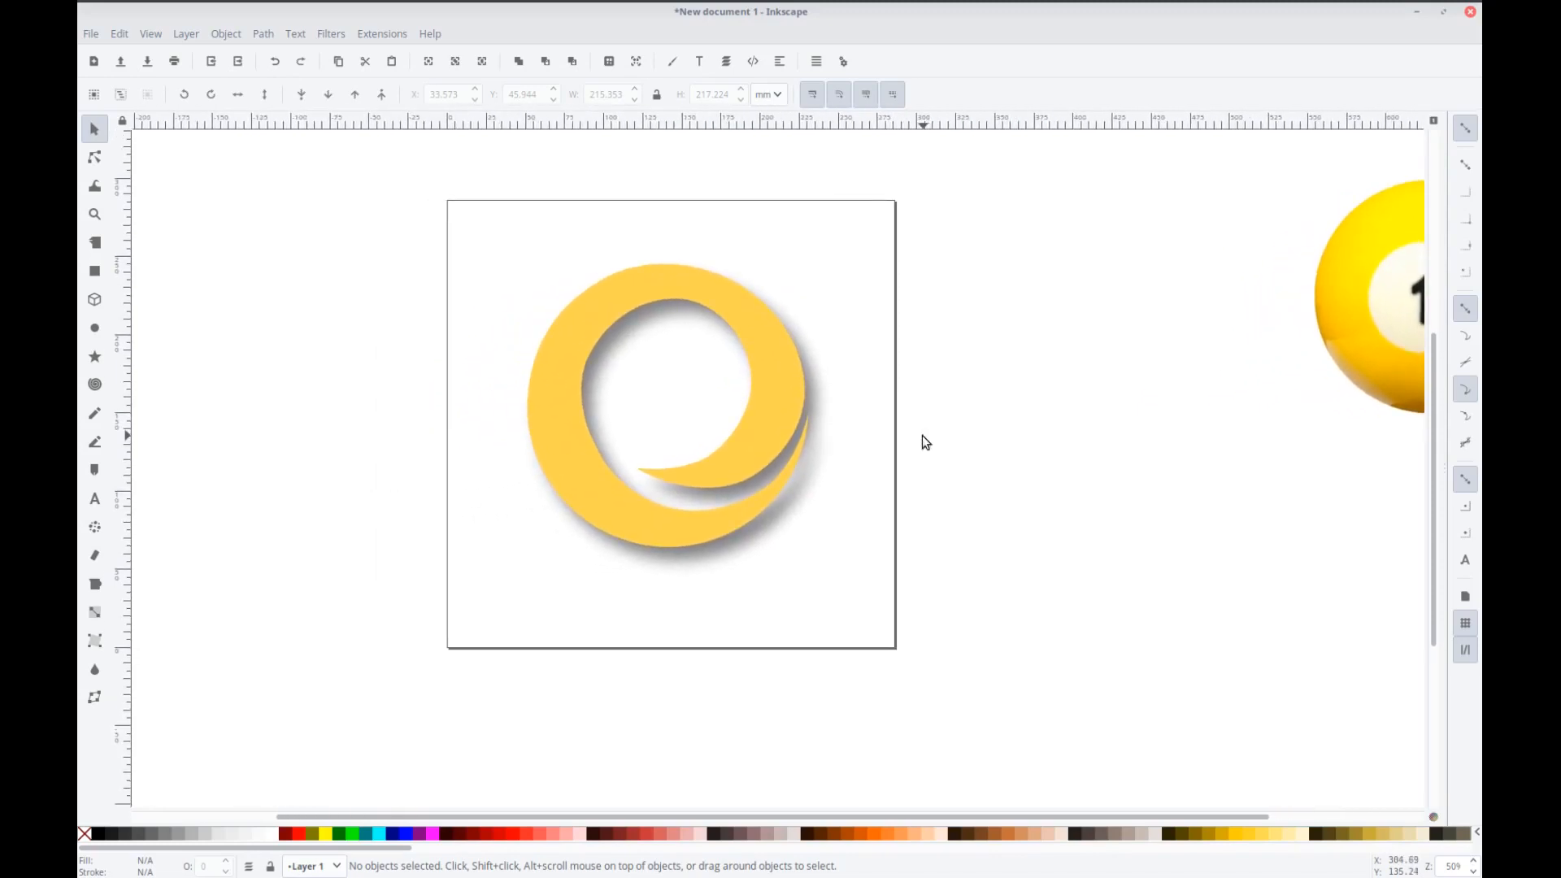
drag(762, 413, 191, 435)
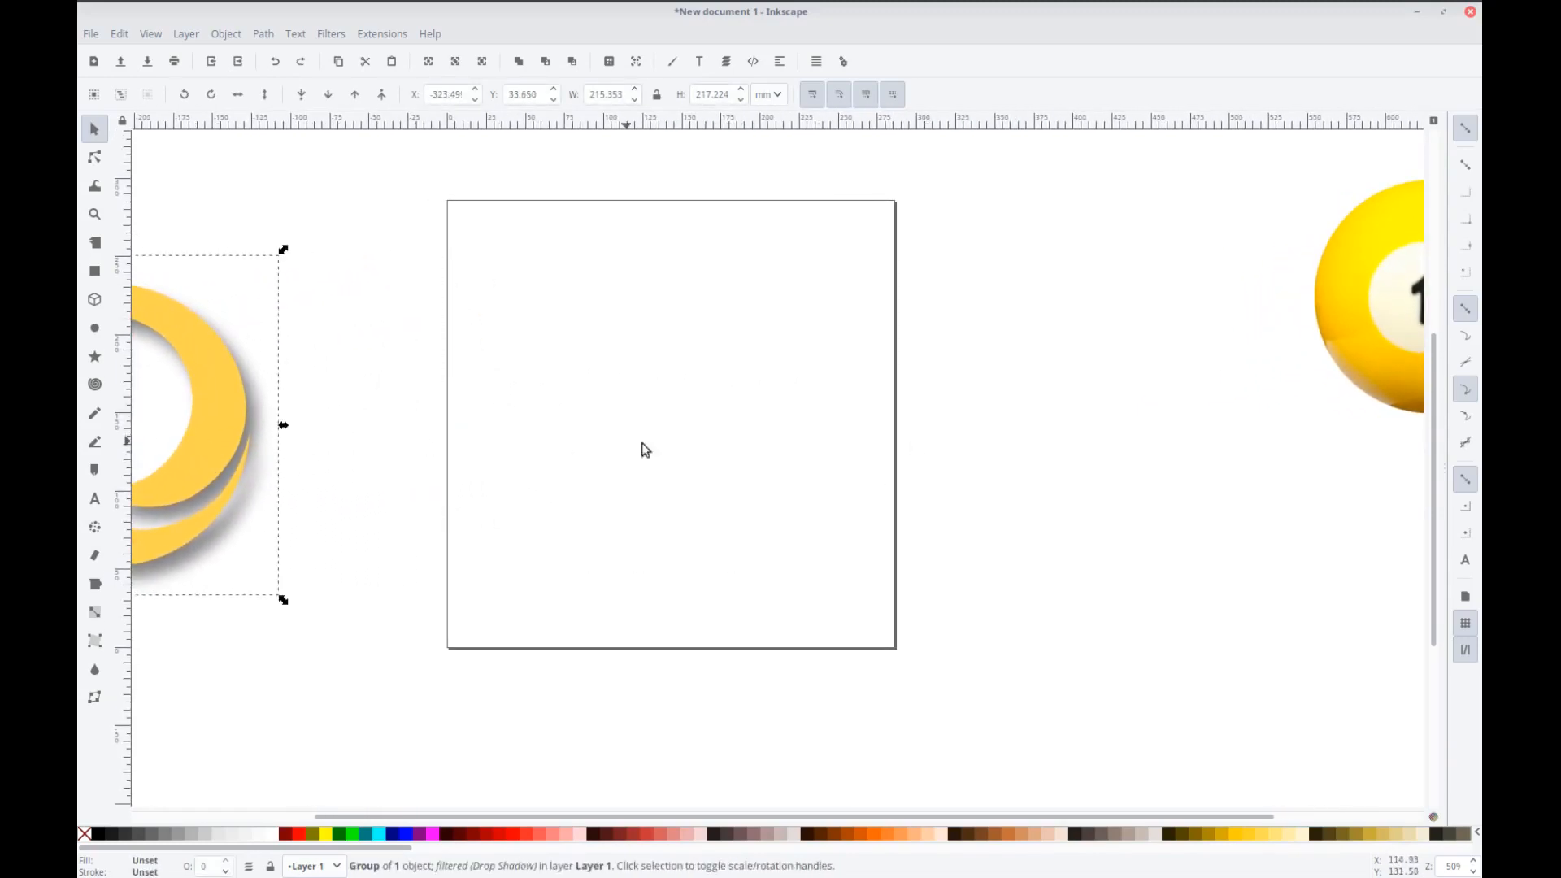
drag(1366, 344, 606, 454)
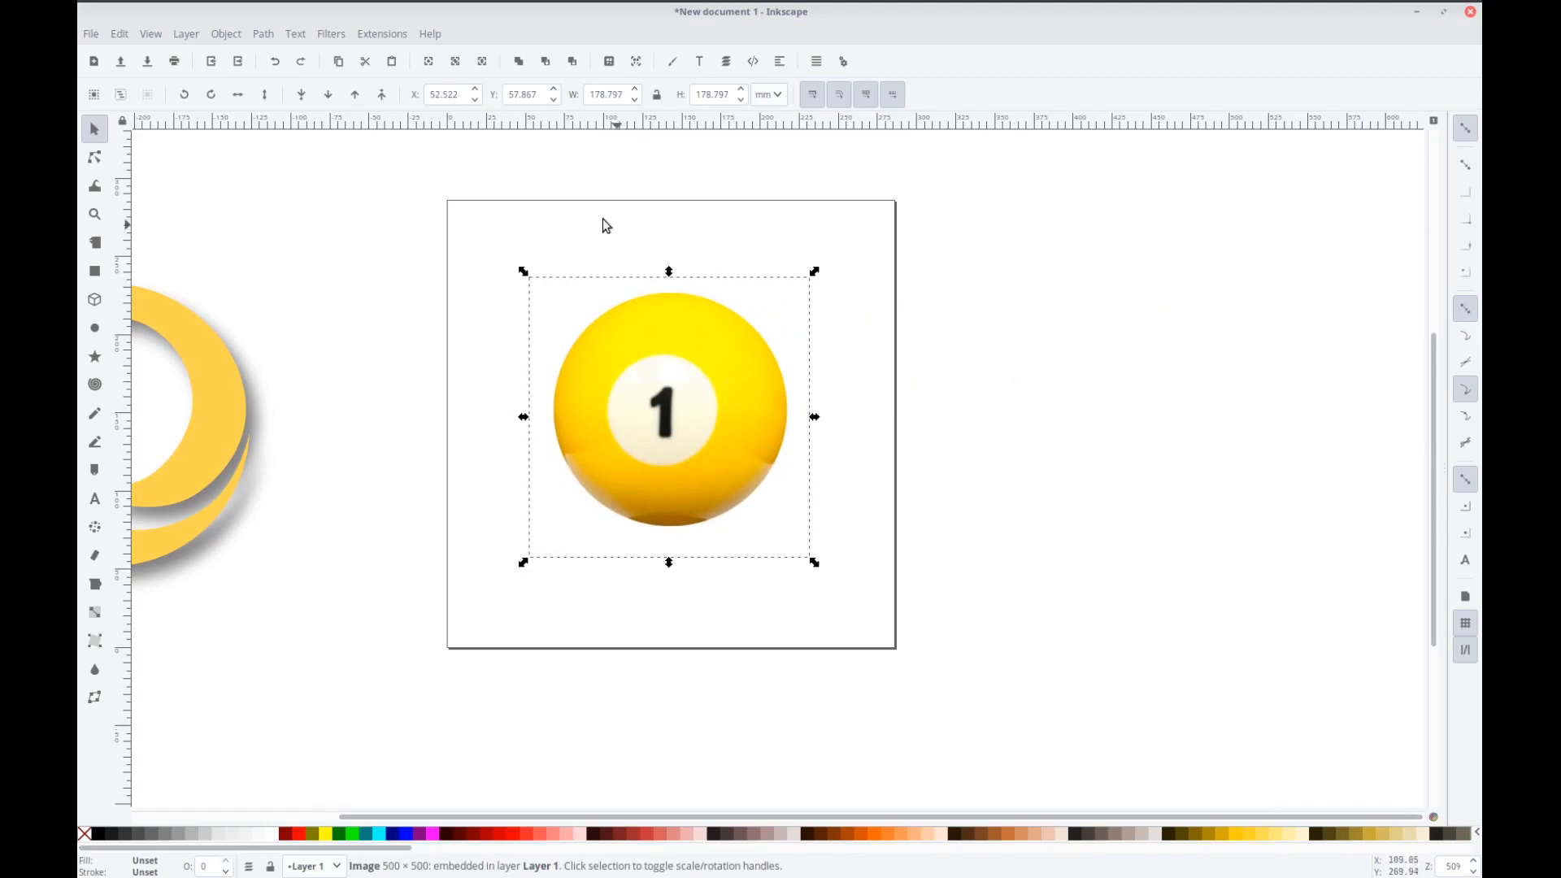
Try an outer Drop Shadow with 2.0 px blur radius on the billiard ball image, and undo it
click(323, 32)
mouse_move(404, 417)
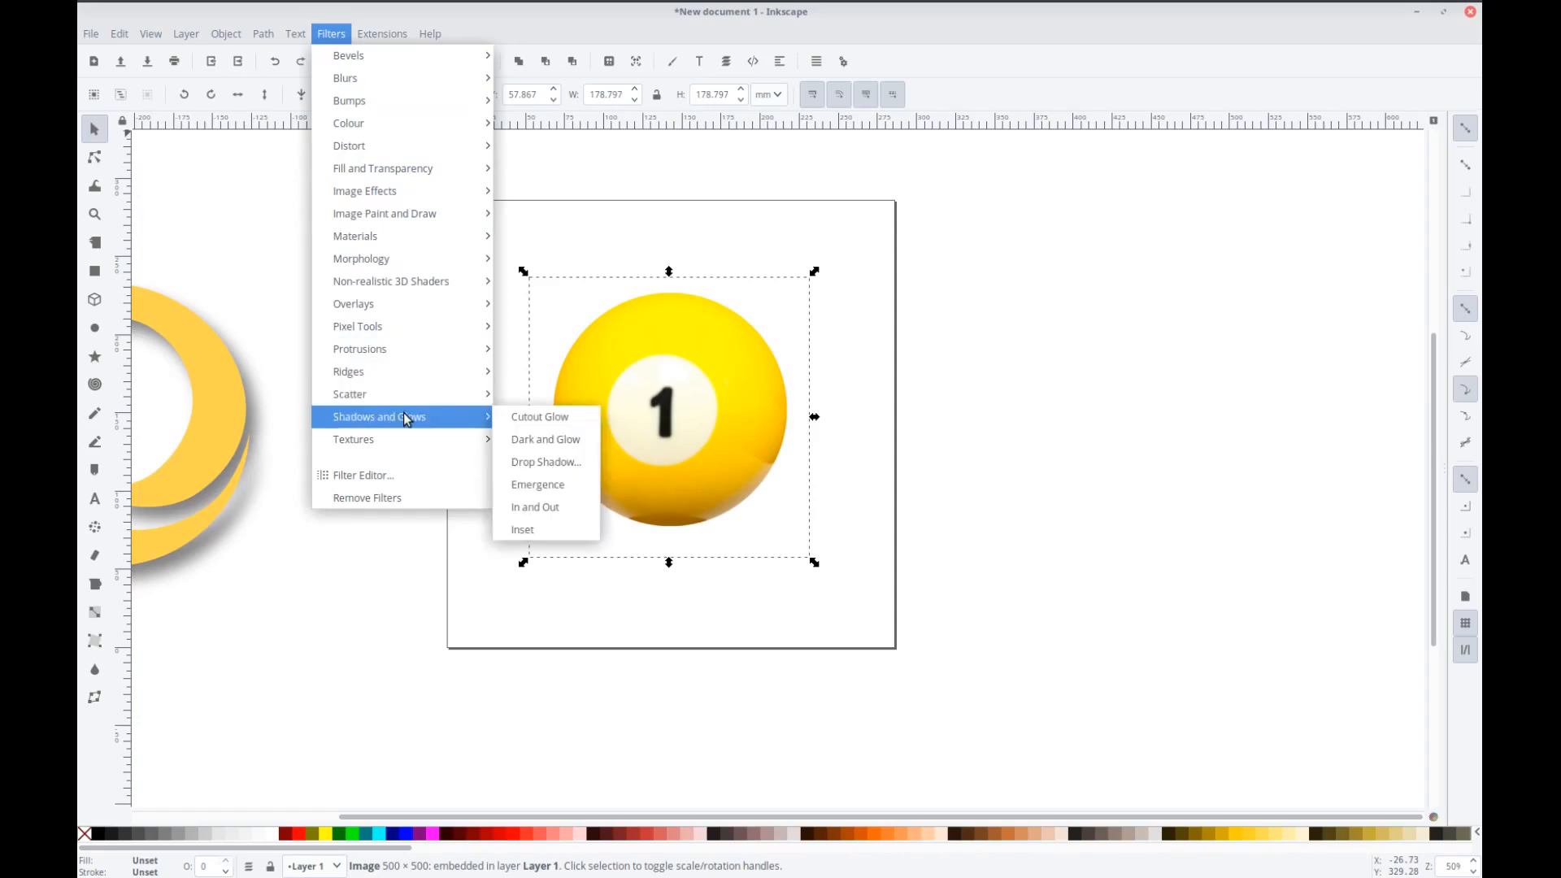
click(546, 462)
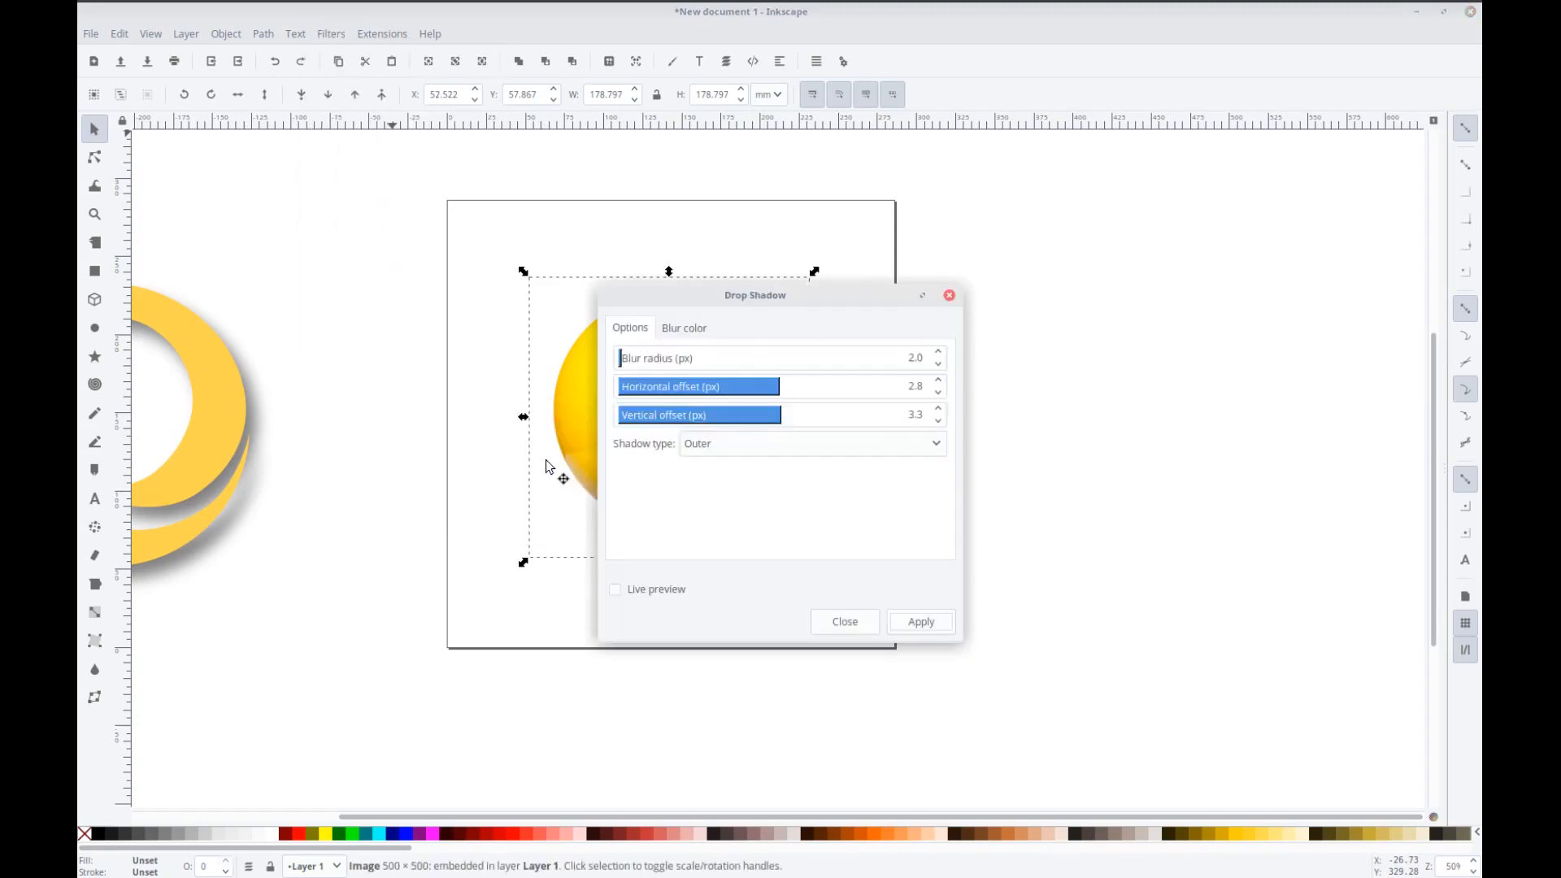
drag(867, 301, 1185, 268)
click(935, 550)
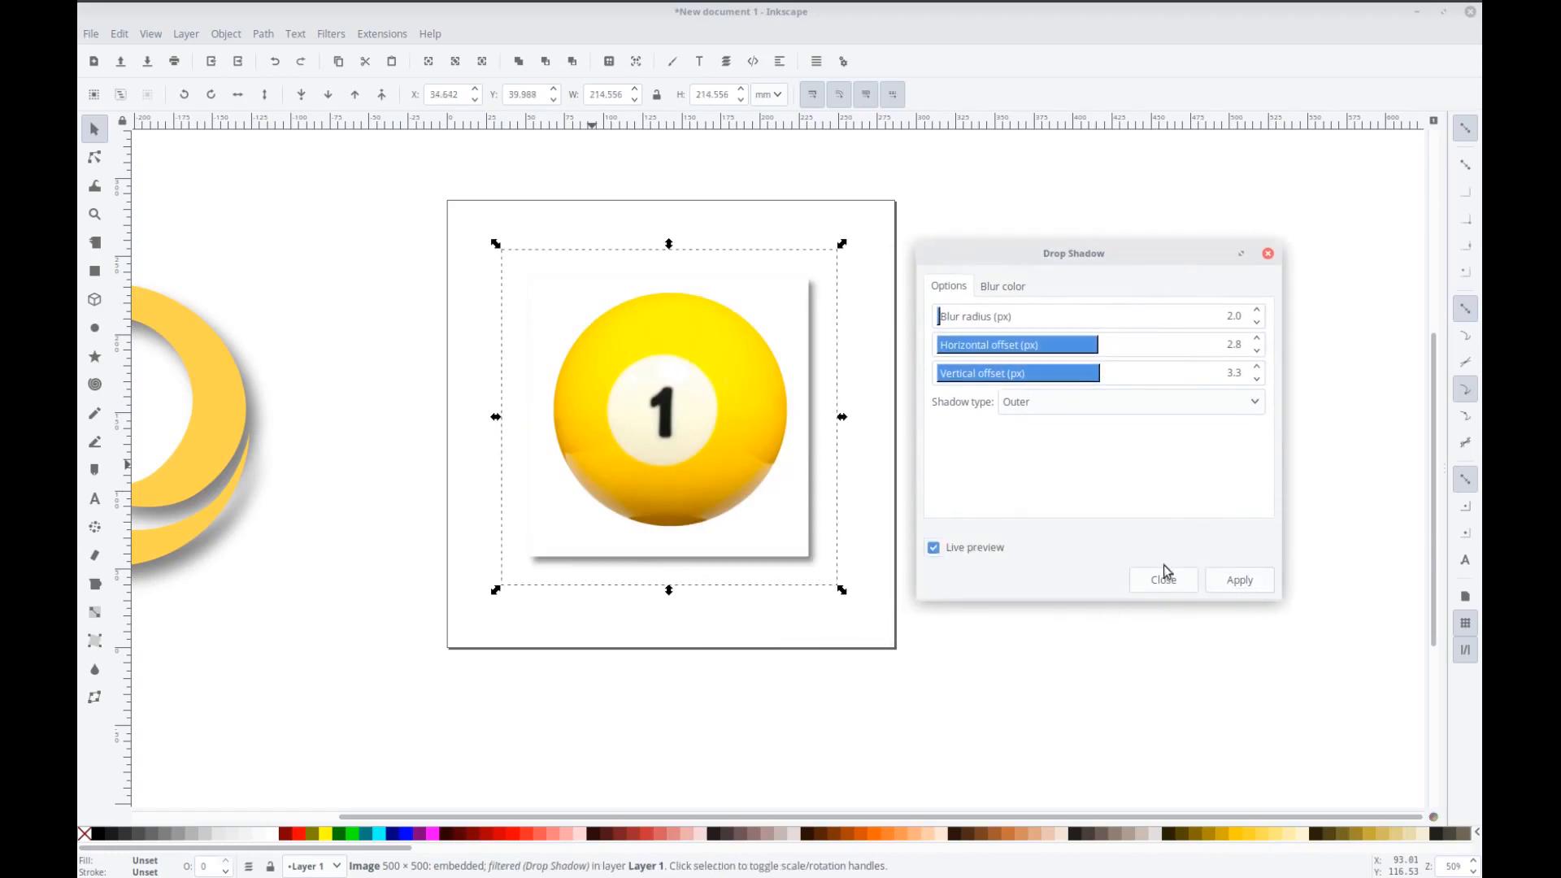
click(1223, 582)
click(1154, 579)
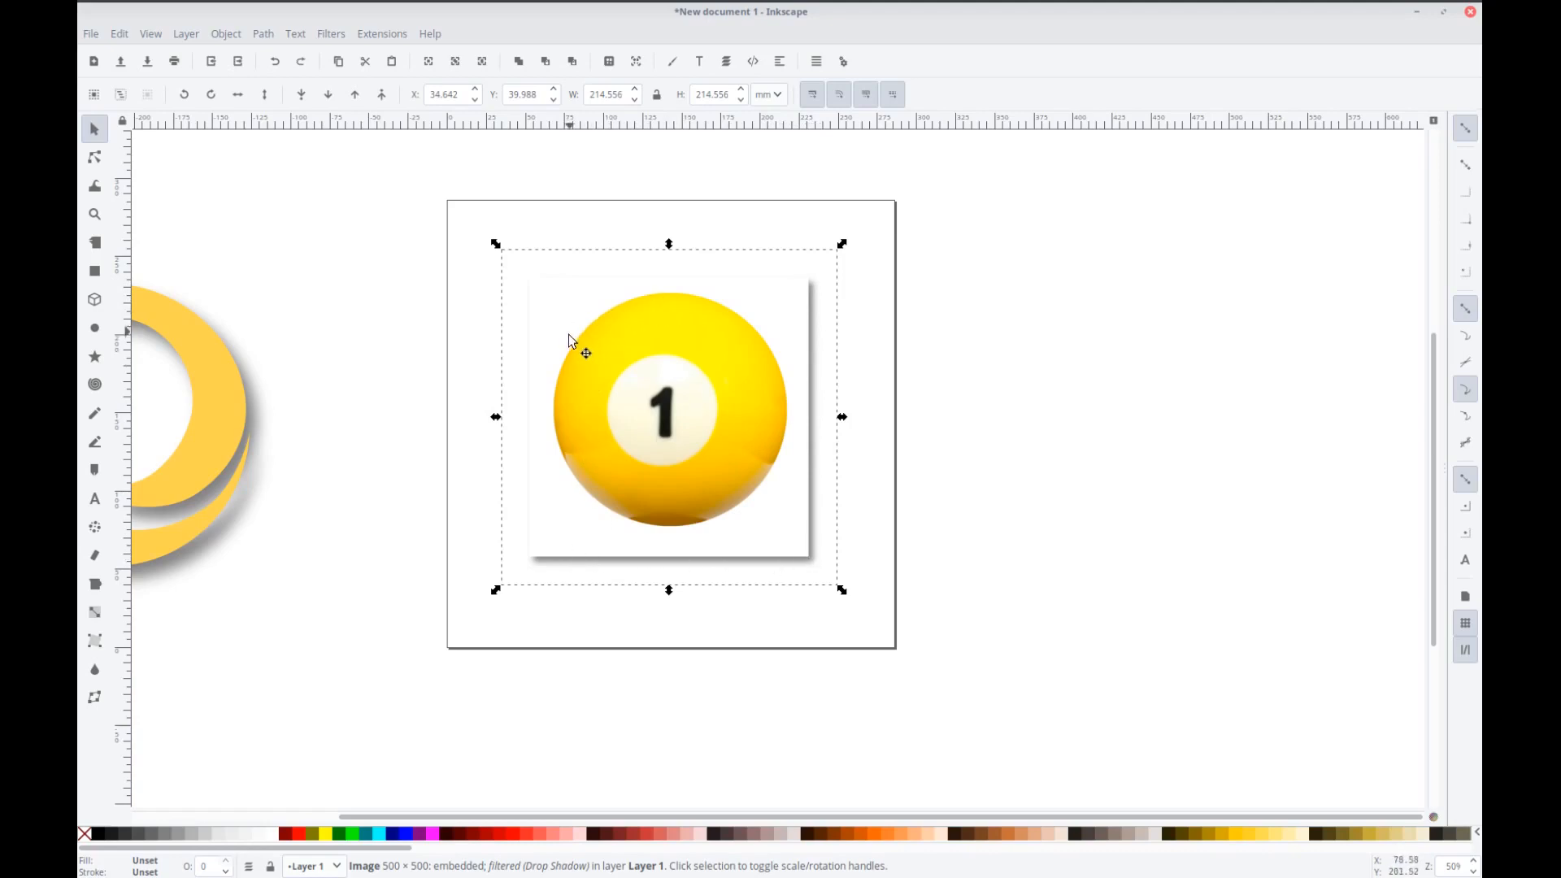
click(1031, 381)
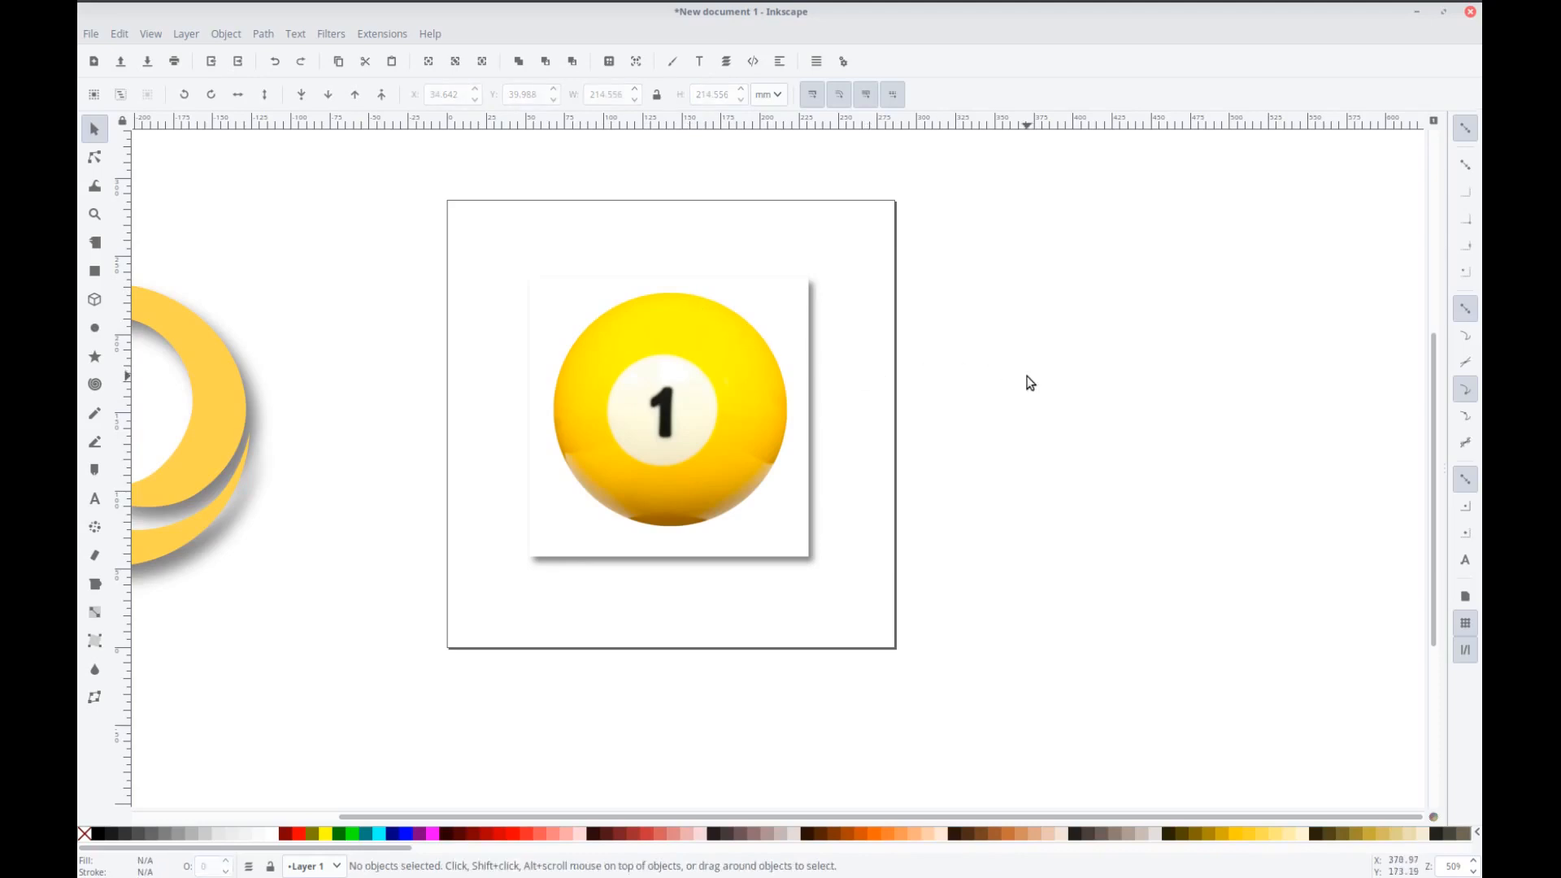
key(ctrl+z)
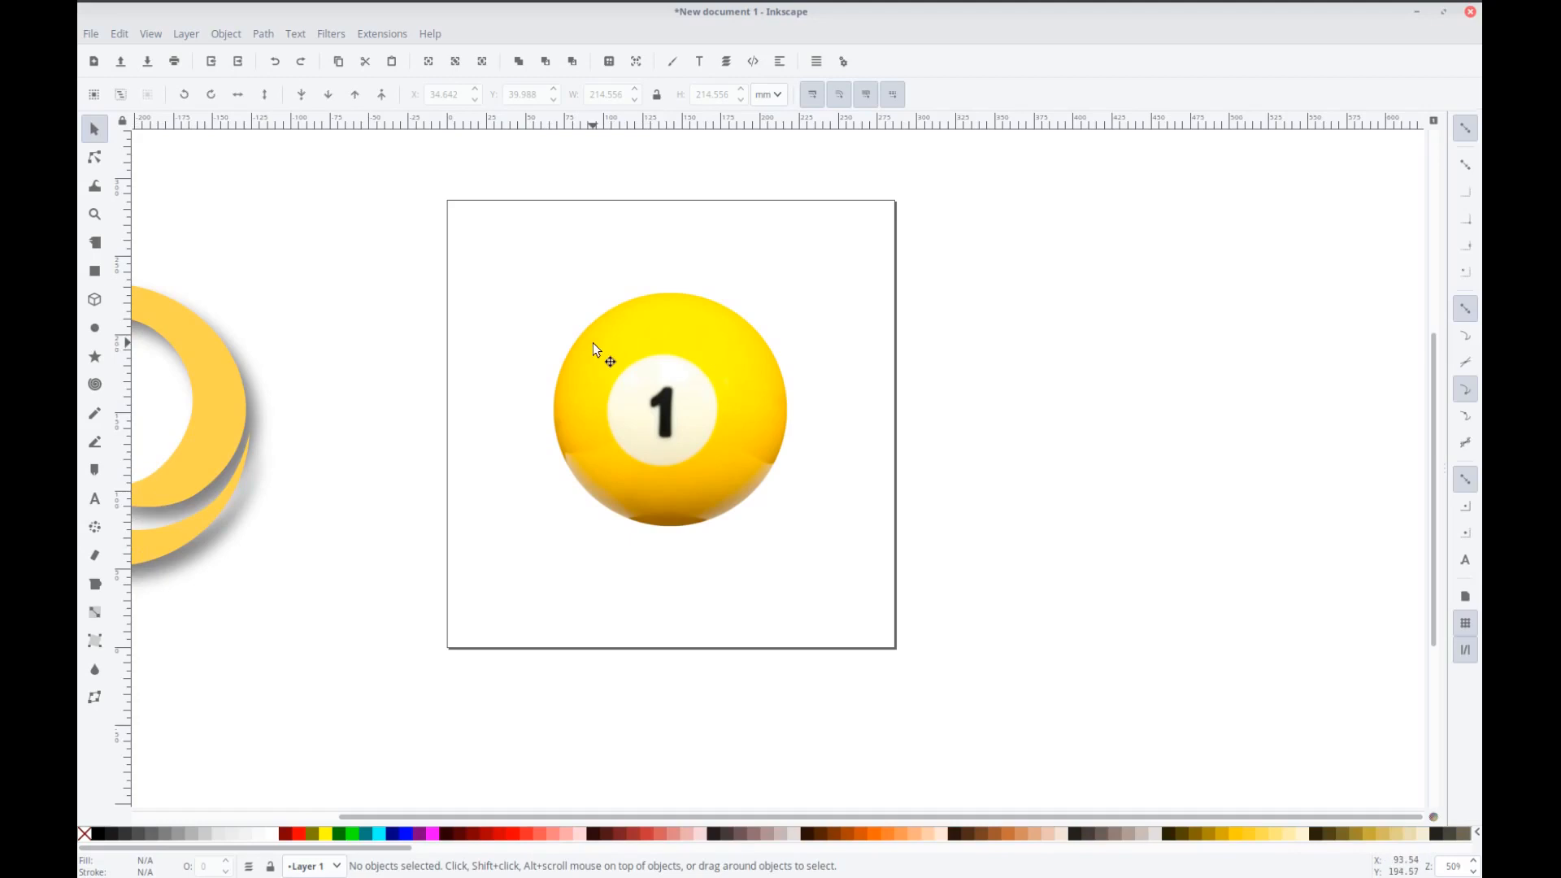
Draw an ellipse about 167 by 165 mm over the billiard ball and set its opacity to 56.5%
click(95, 334)
drag(529, 277, 790, 538)
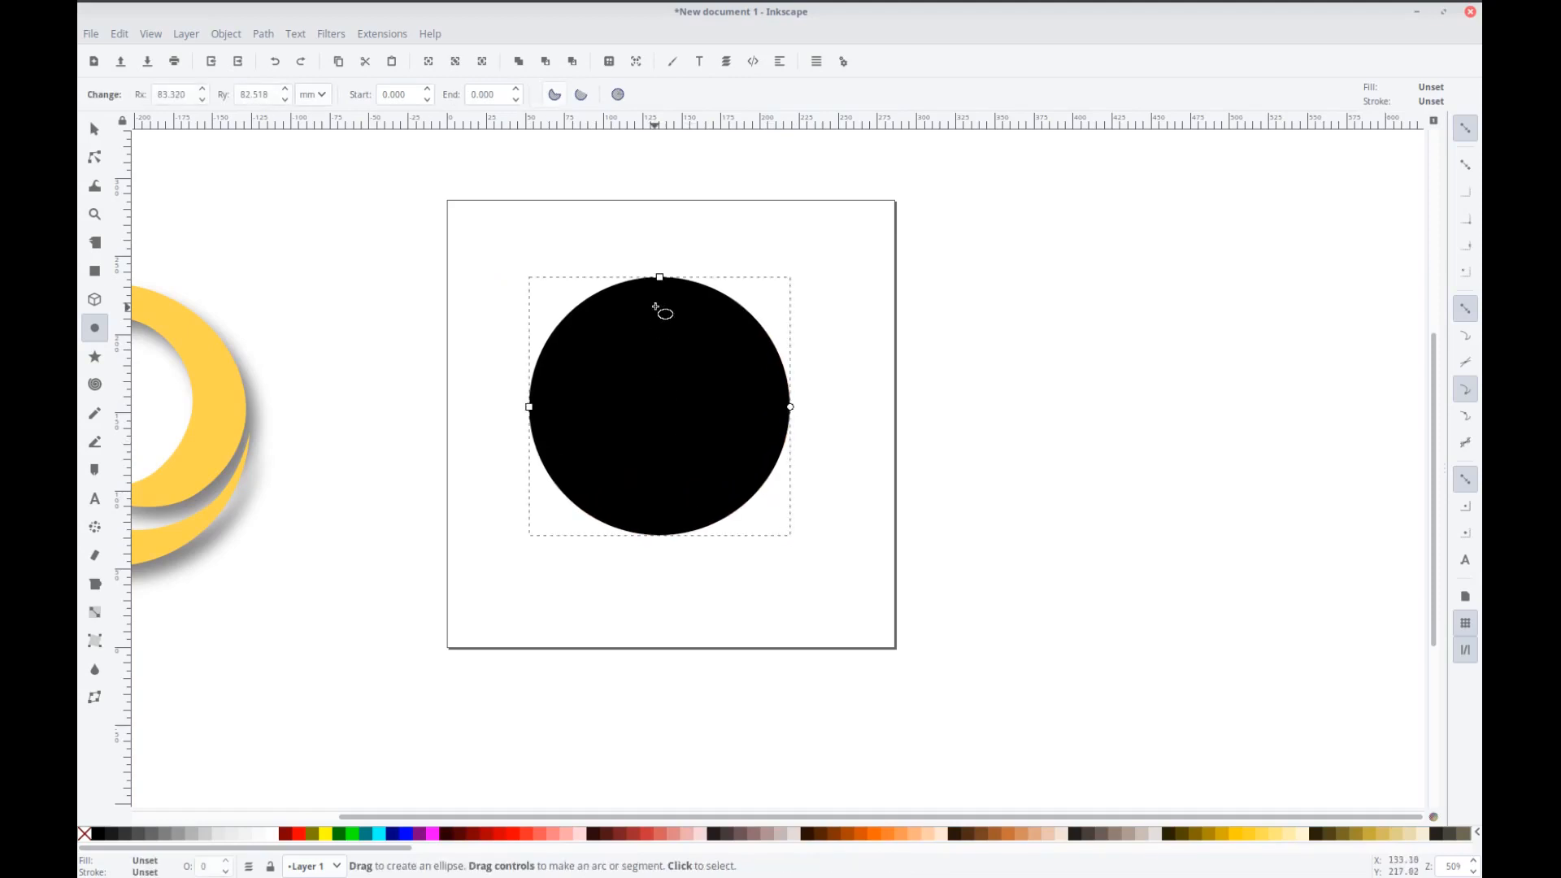
click(672, 64)
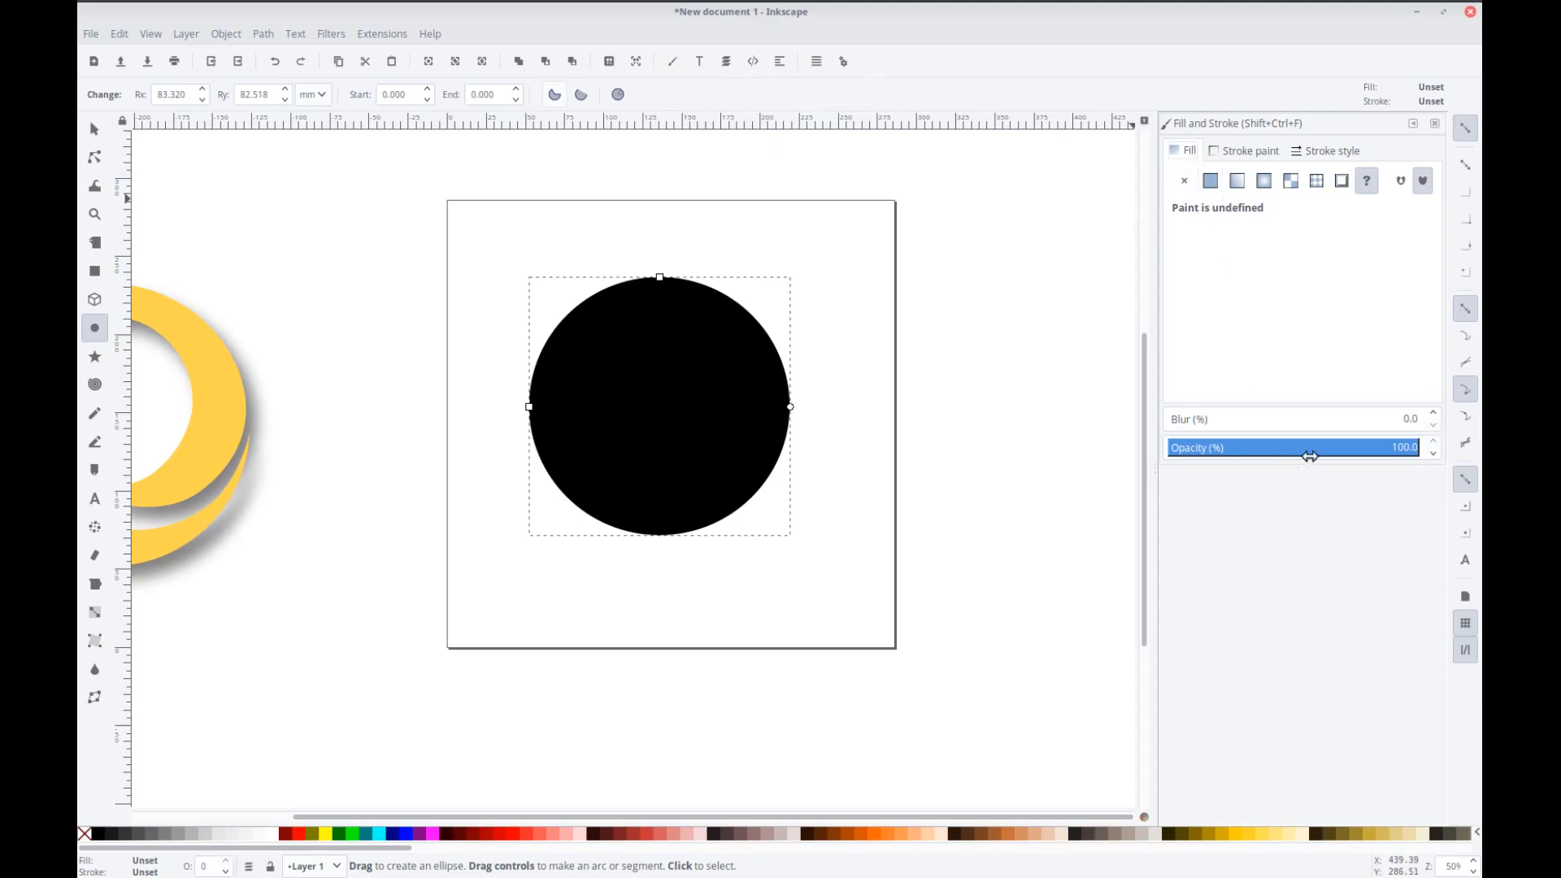
drag(1375, 453, 1307, 450)
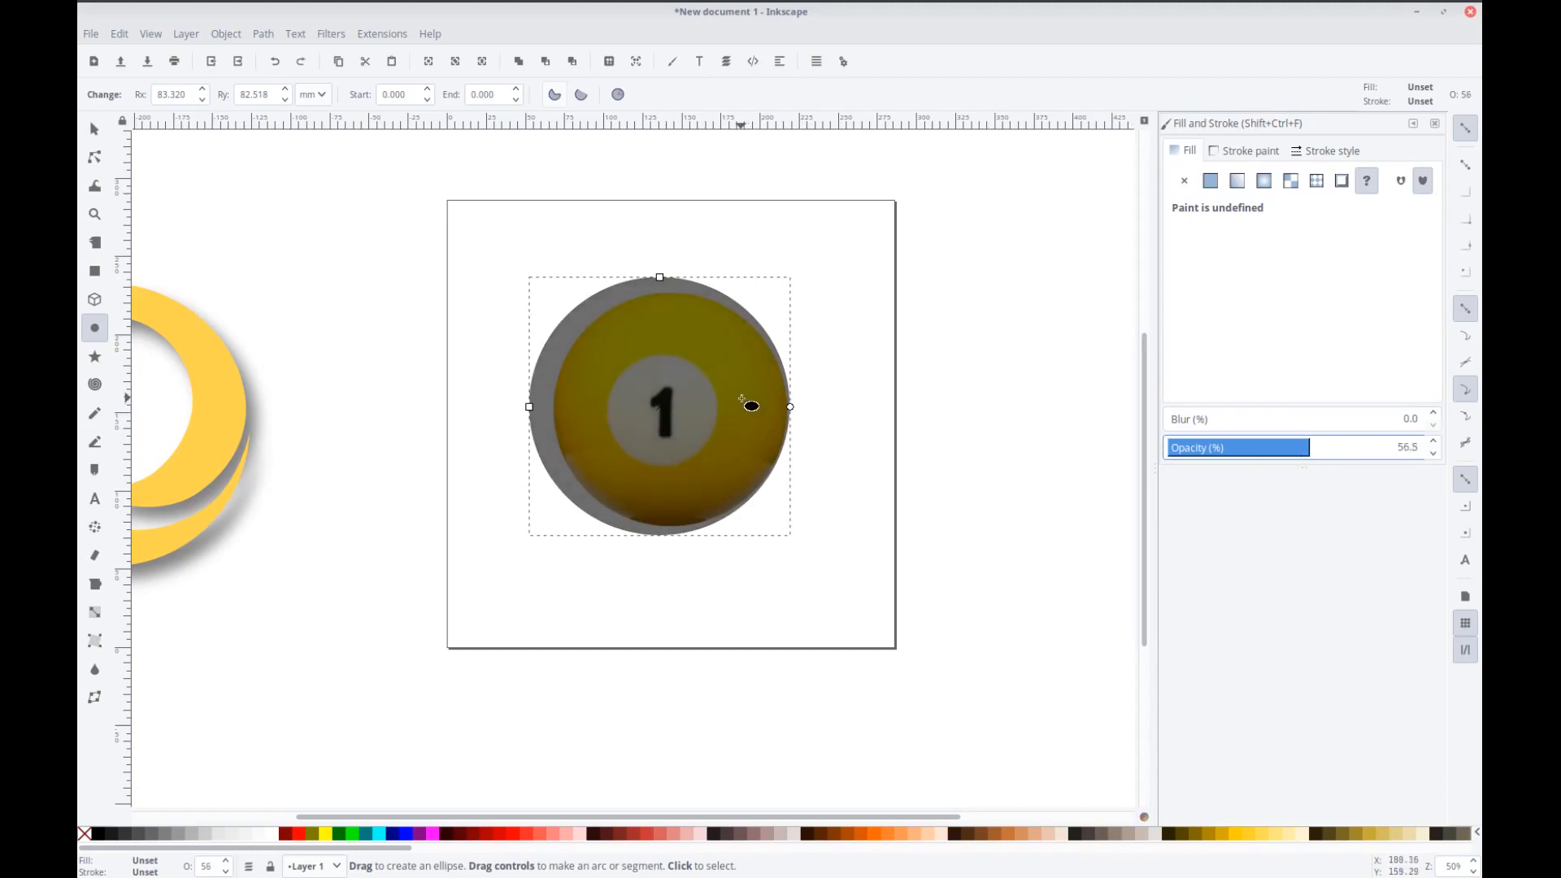
Move and resize the translucent ellipse to about 149 by 148 mm so it matches the billiard ball's outline
click(94, 129)
drag(629, 355, 650, 371)
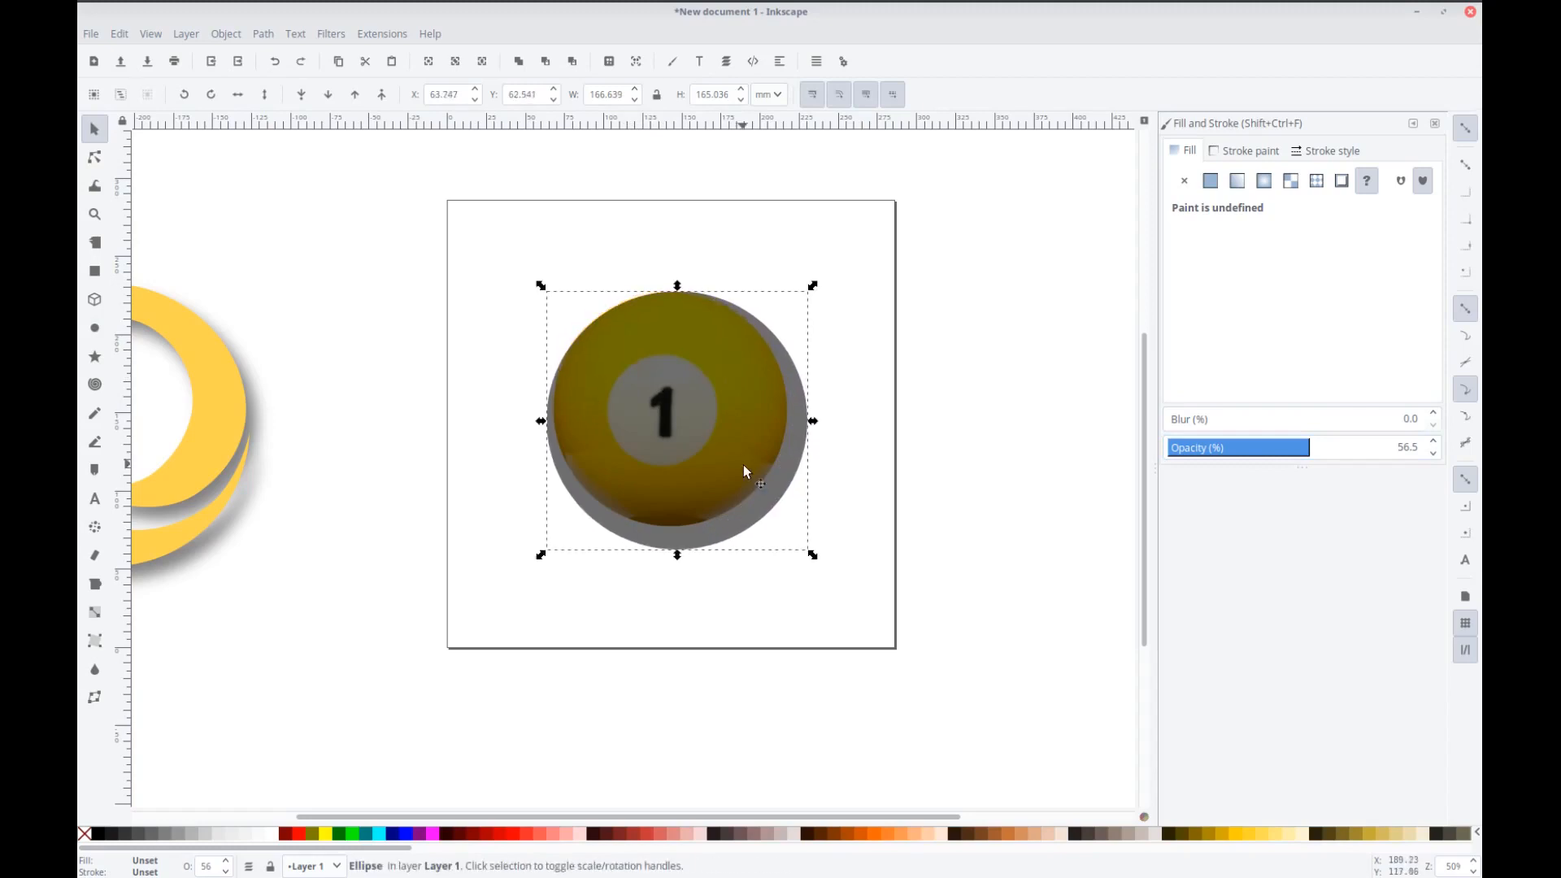
drag(812, 554, 794, 533)
drag(713, 447, 717, 452)
drag(675, 535, 681, 534)
drag(796, 413, 788, 415)
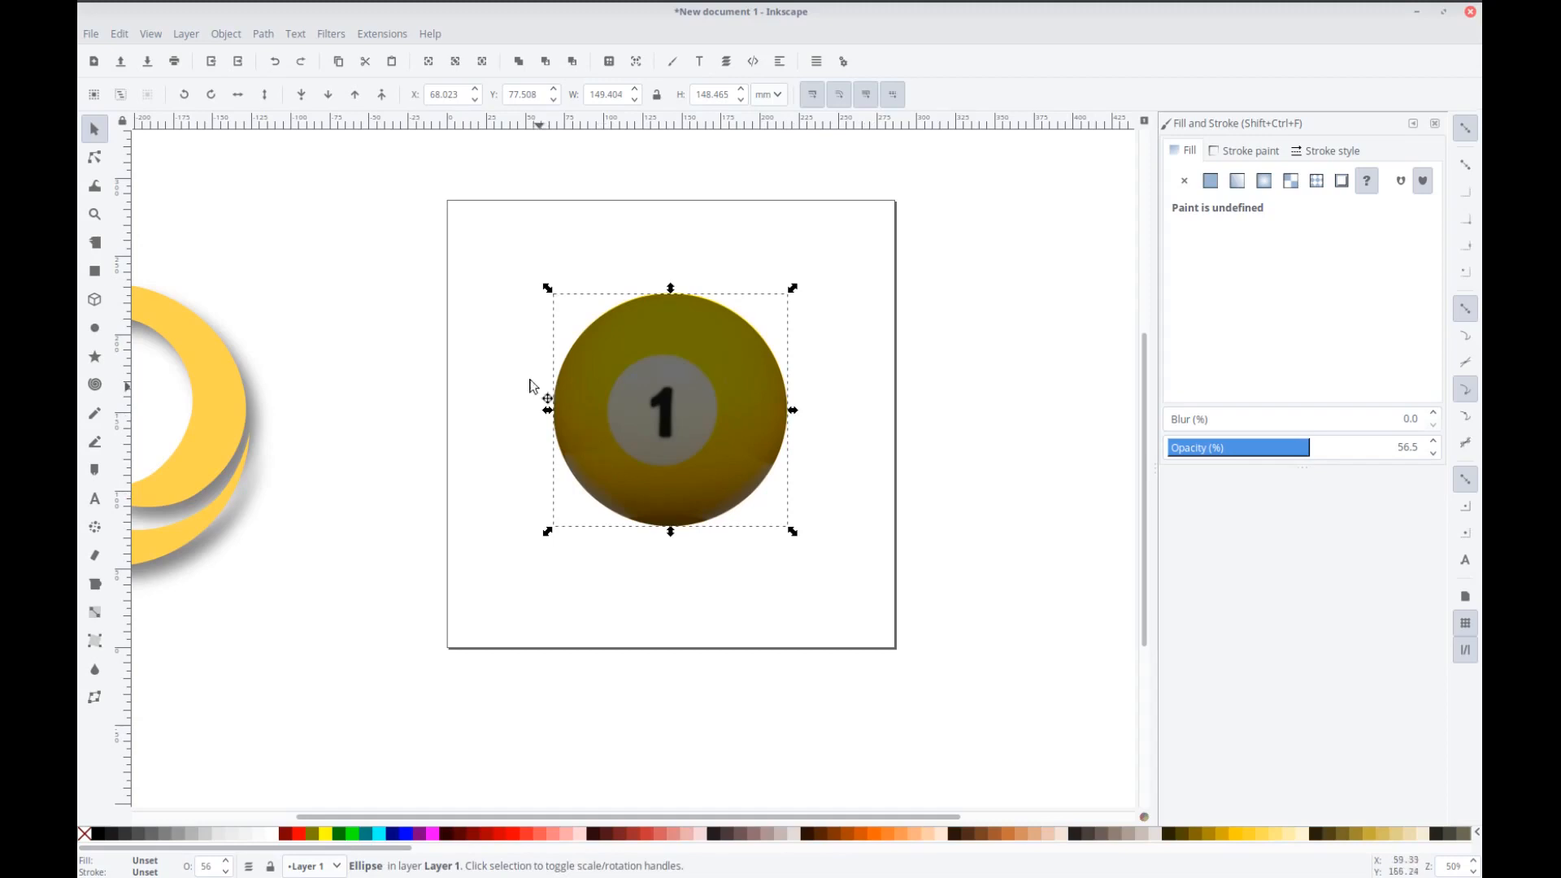
Select the billiard ball image together with the ellipse and clip the image to the ellipse
click(538, 351)
click(621, 370)
shift+click(533, 352)
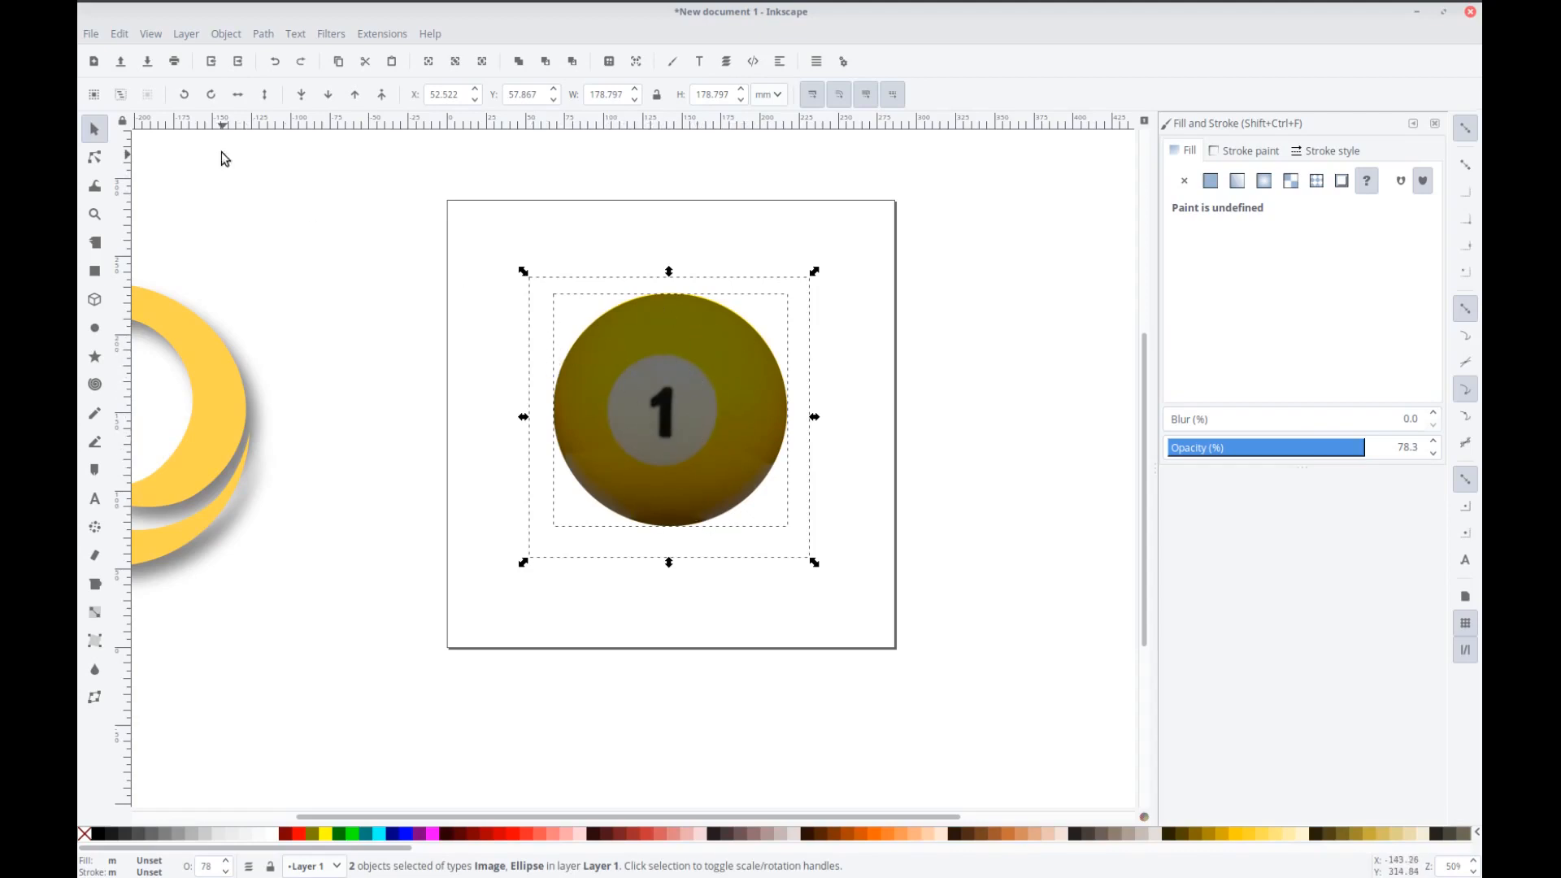
click(226, 35)
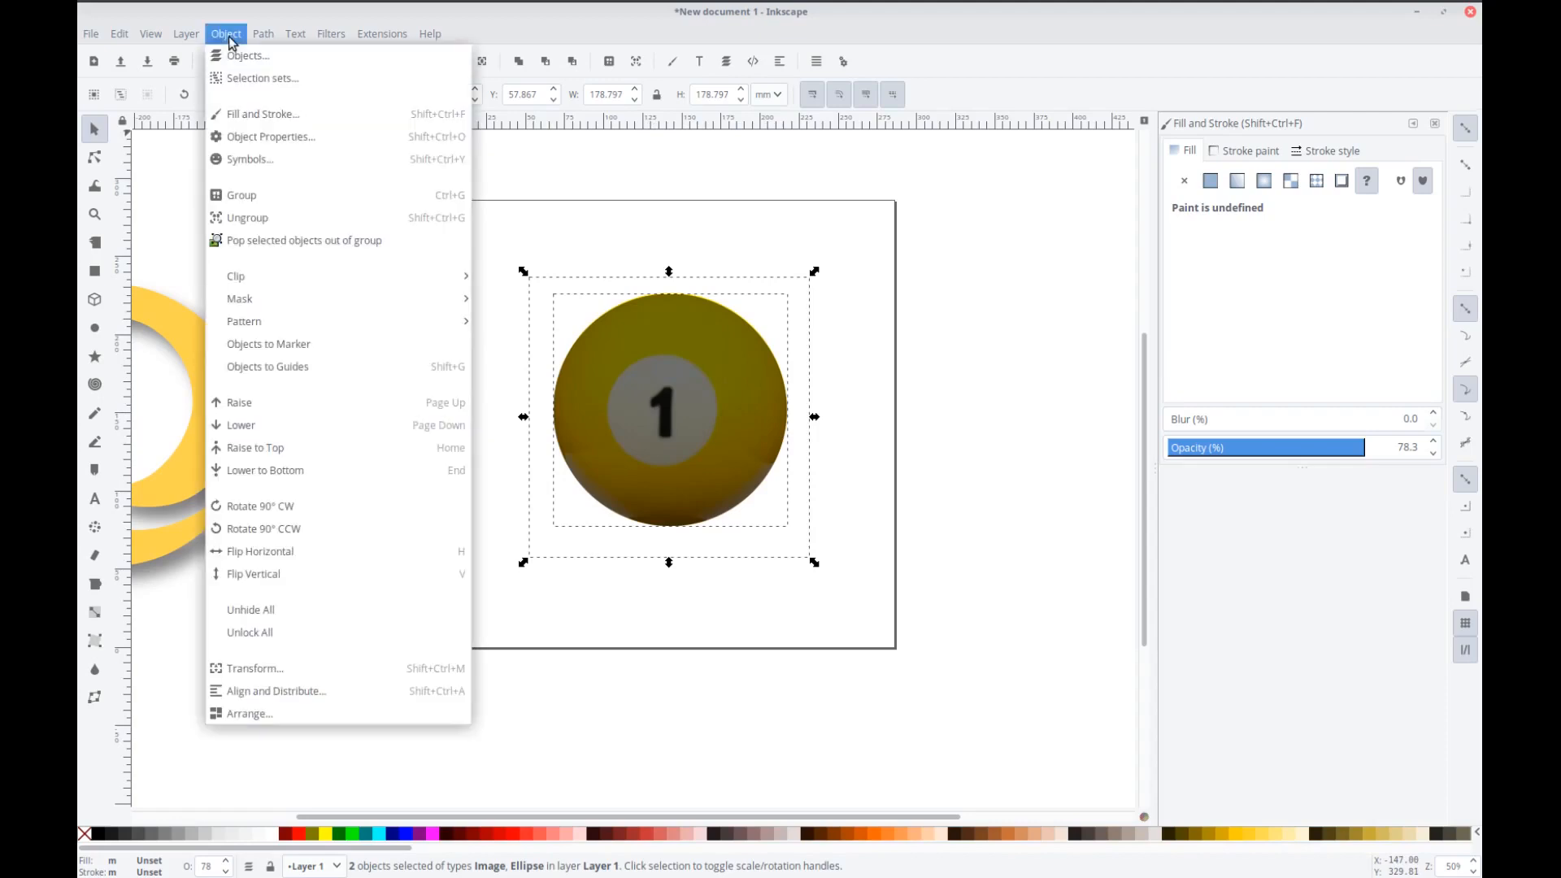
mouse_move(325, 280)
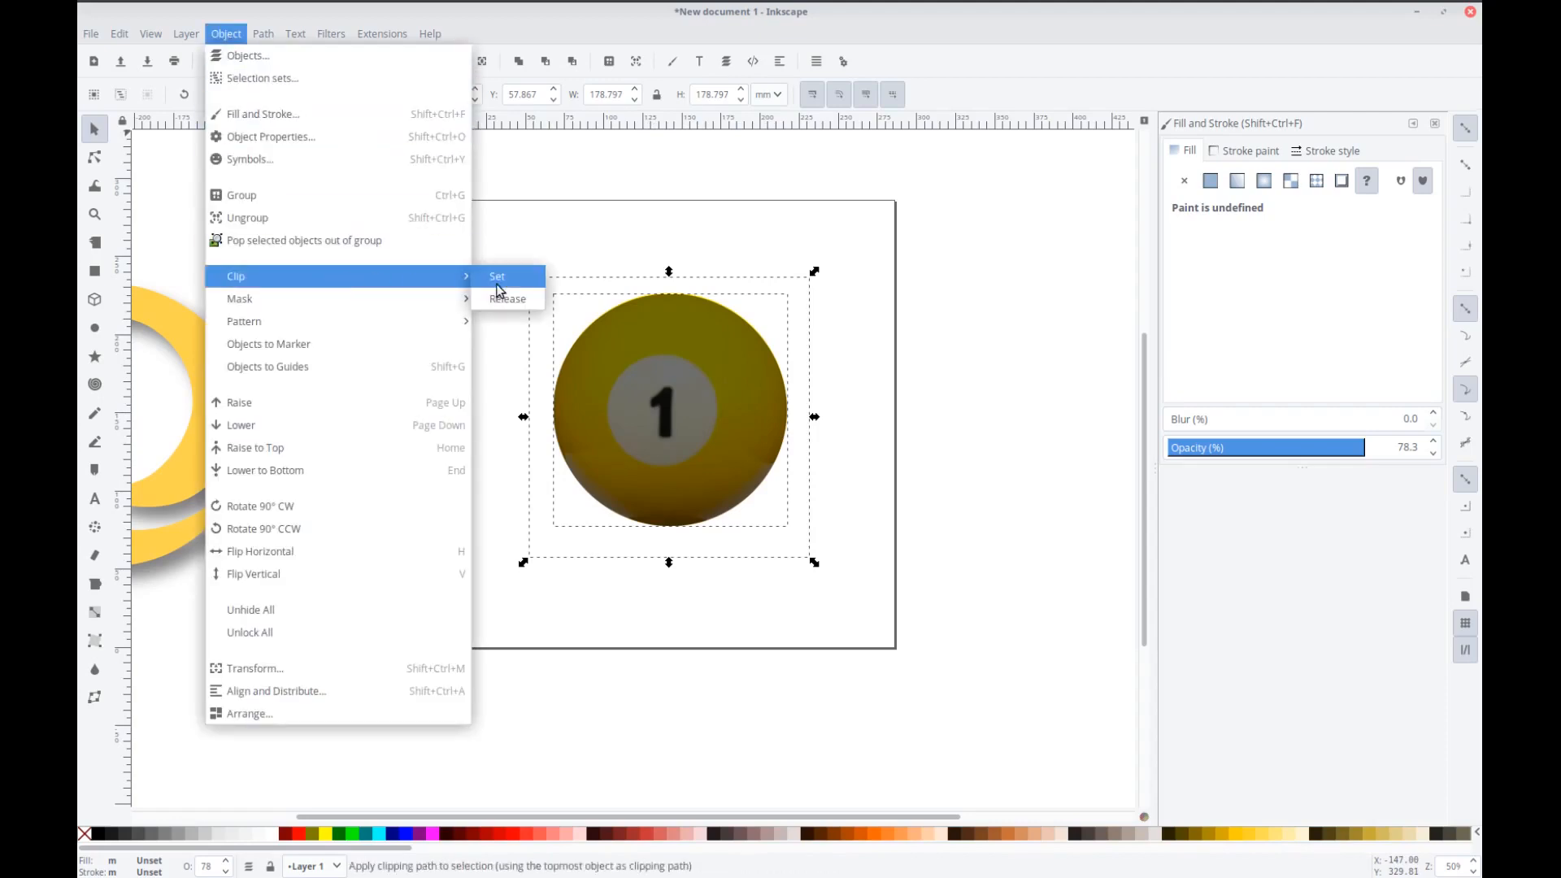
click(531, 286)
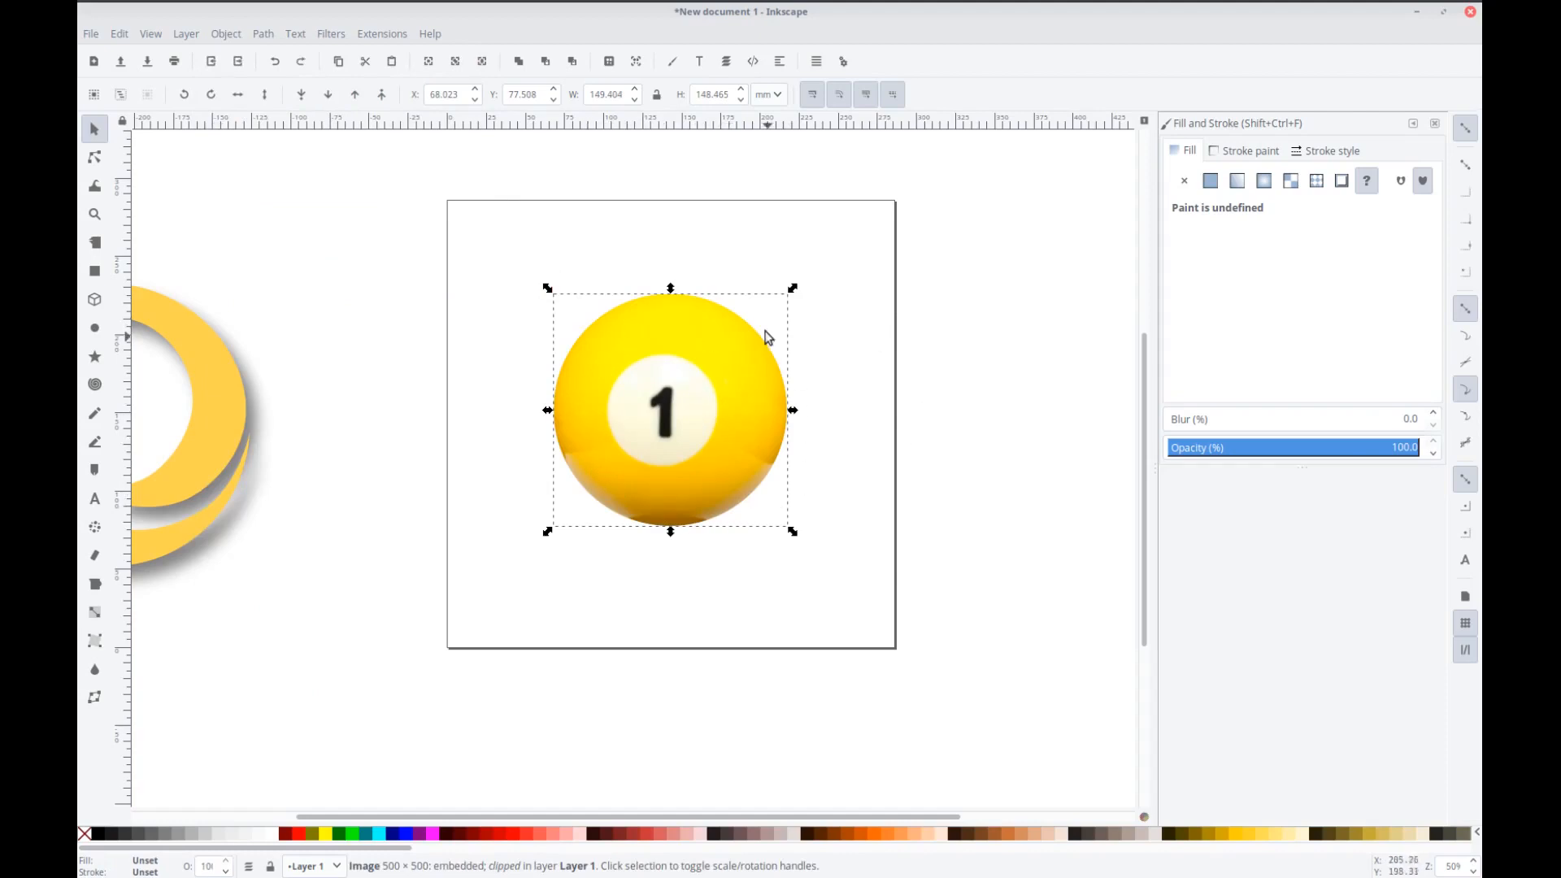
Export the clipped billiard ball selection at 96 dpi as ball-nobackground.png in the Downloads/Demo folder
click(948, 344)
click(740, 446)
click(92, 34)
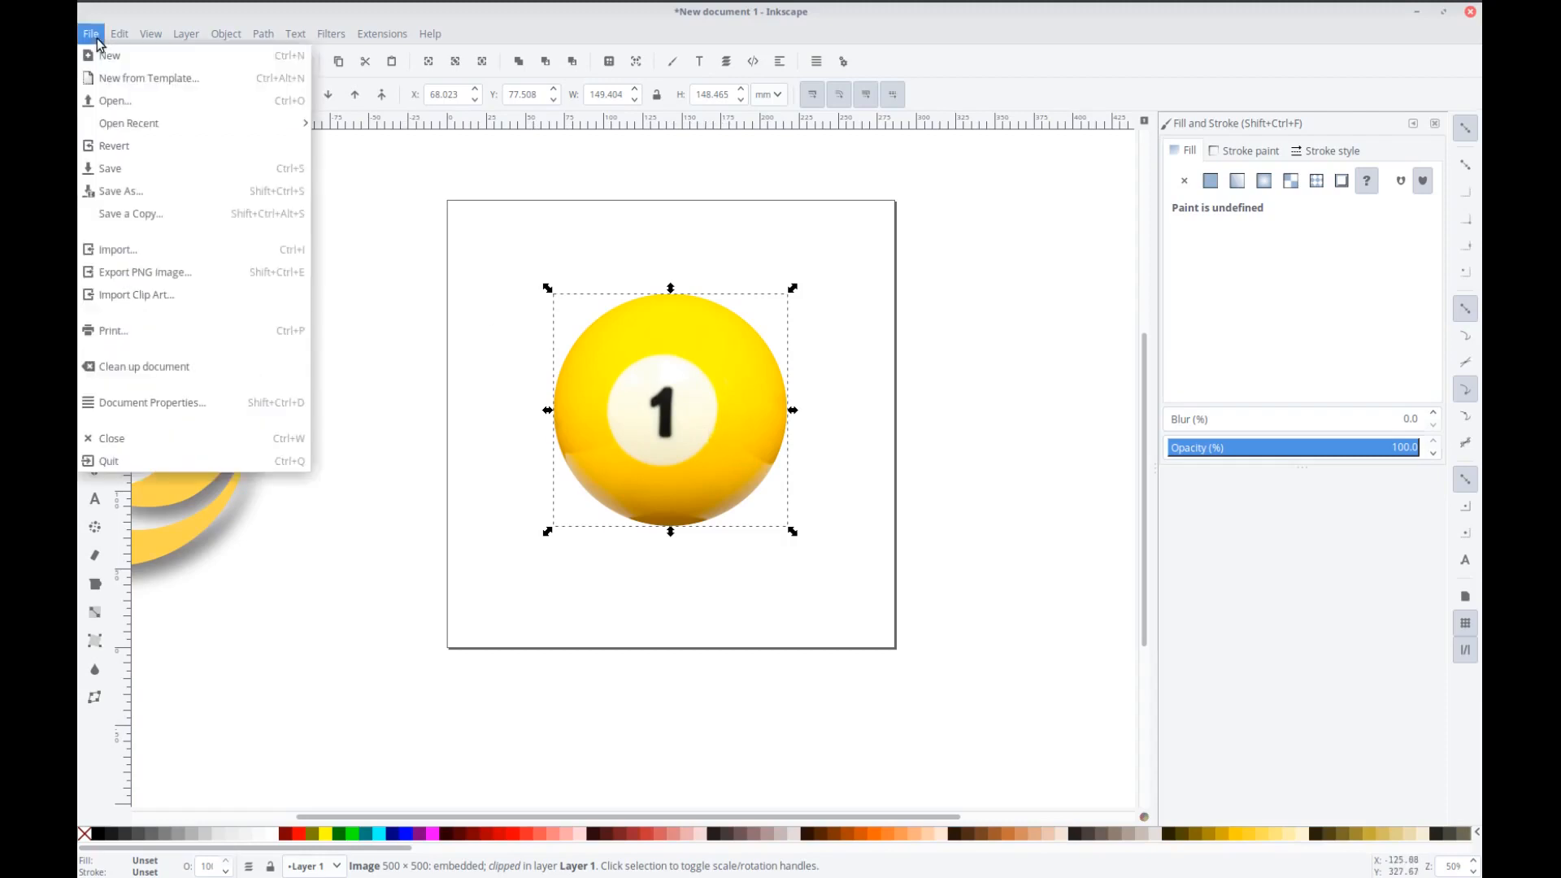
click(126, 273)
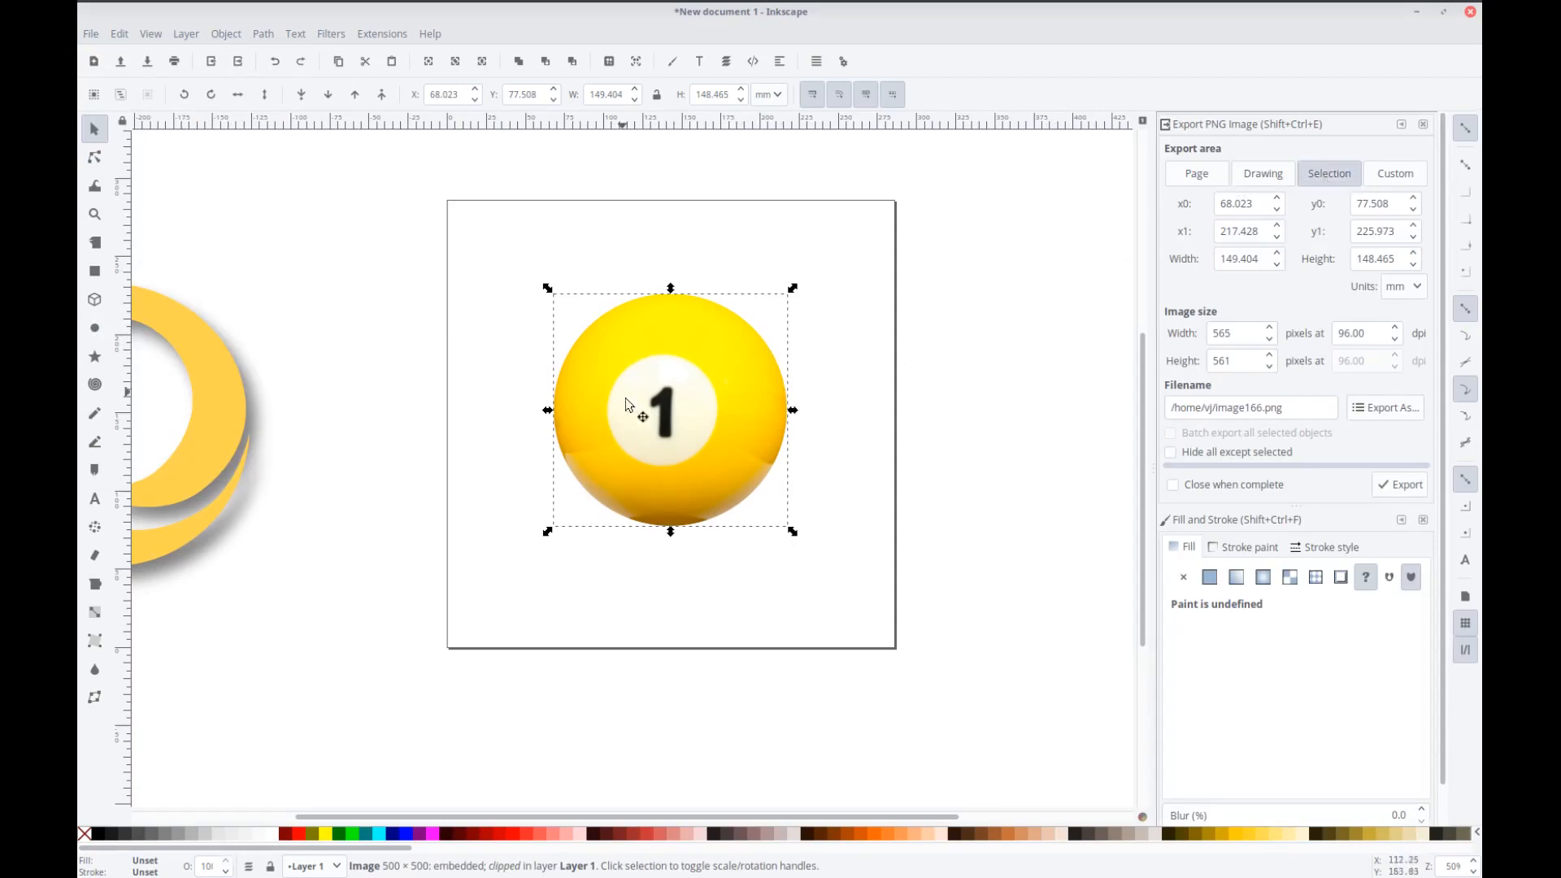
click(1382, 411)
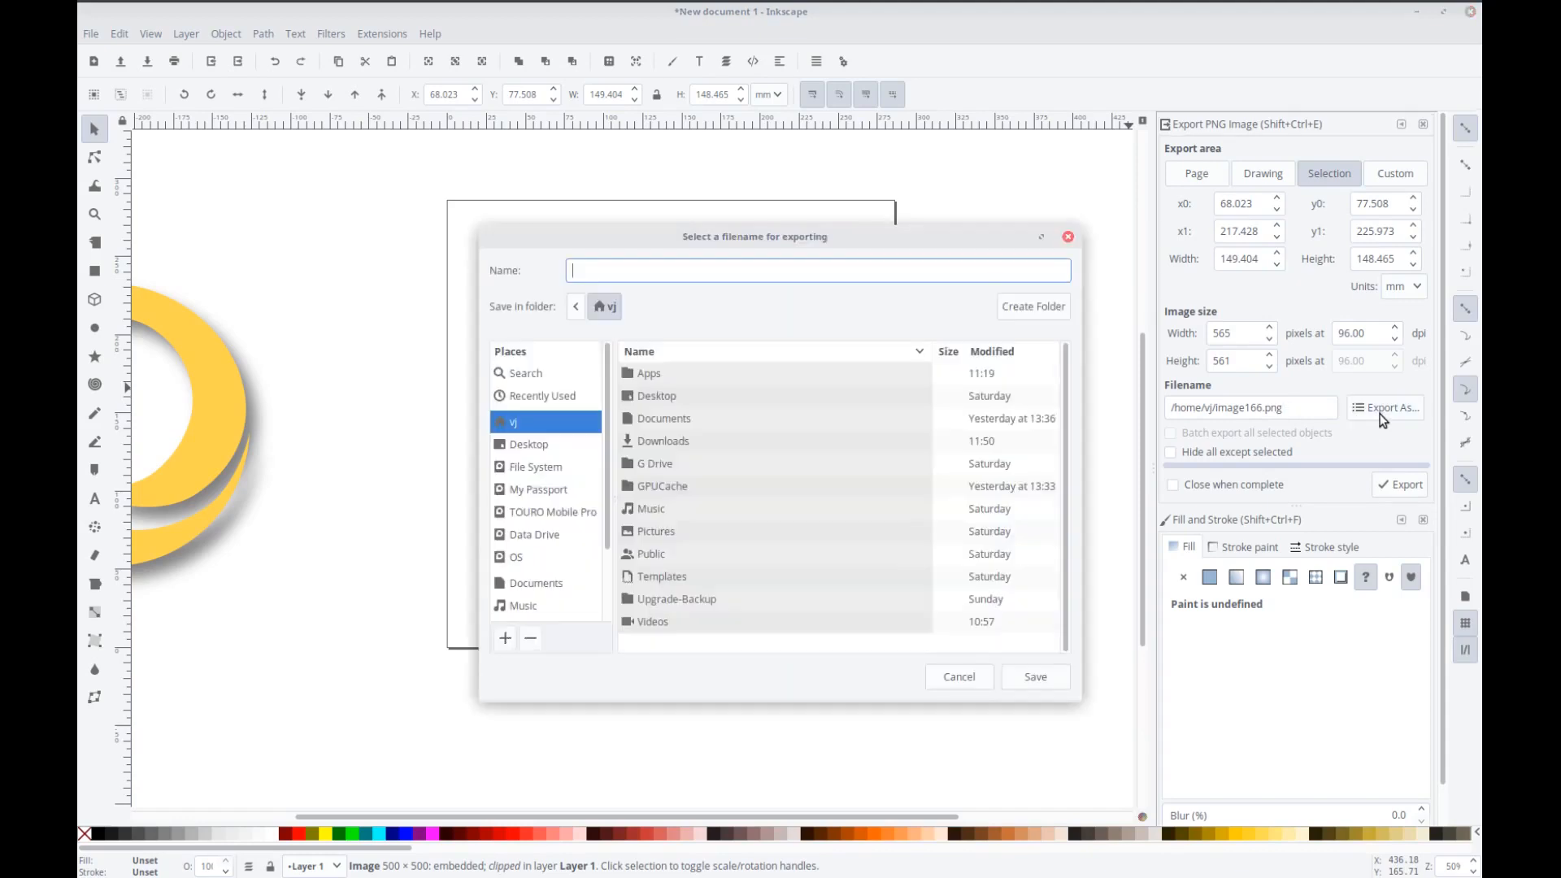
double_click(673, 443)
double_click(651, 373)
click(678, 273)
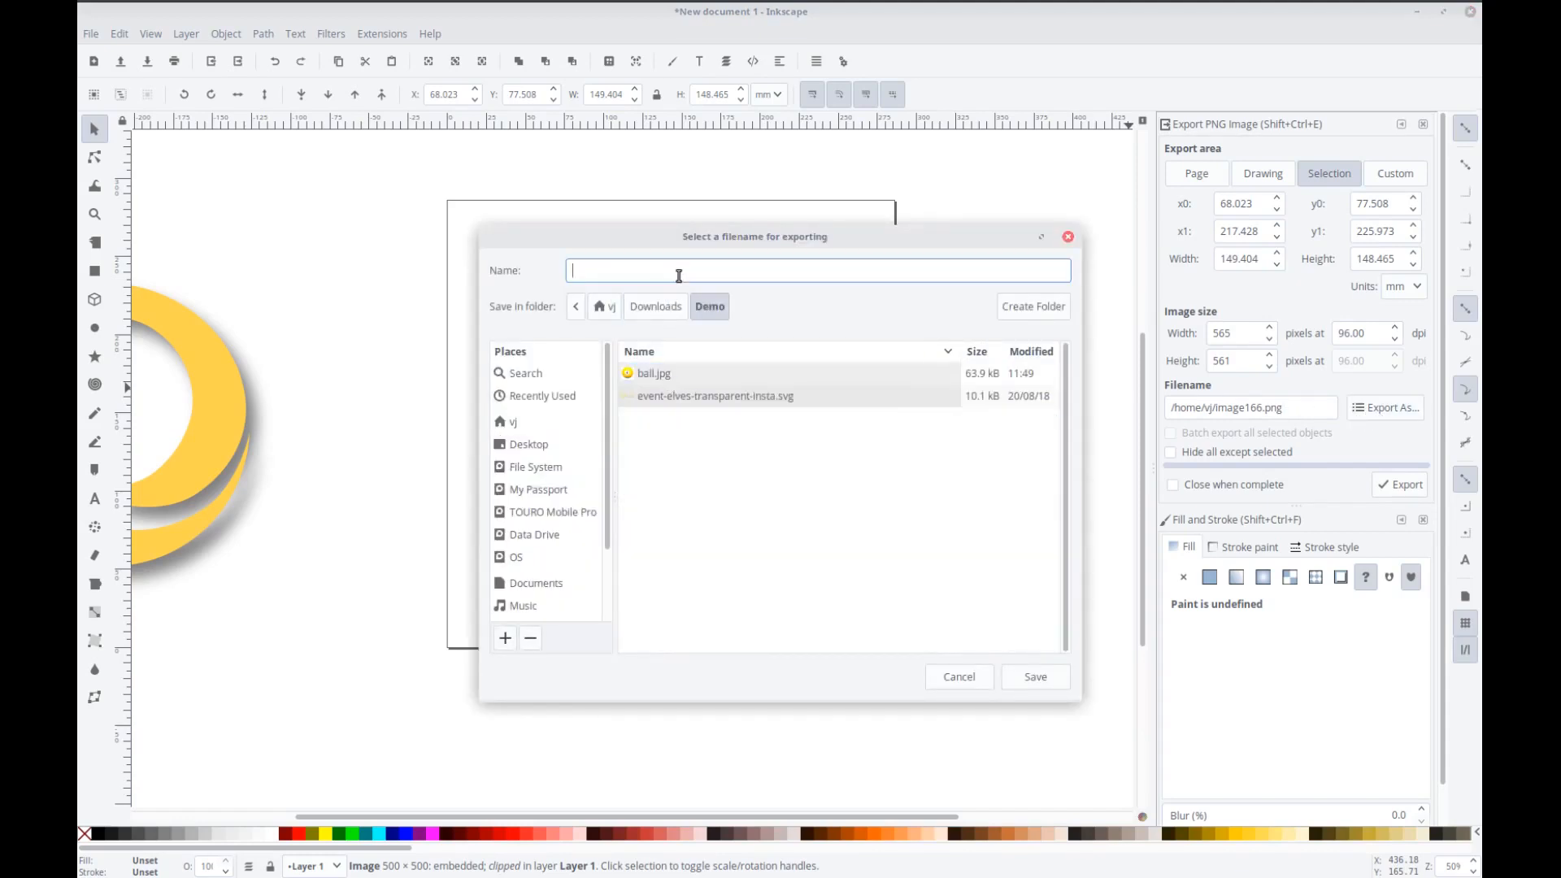
text(ball-nobackground)
click(1016, 680)
click(1387, 490)
click(1050, 373)
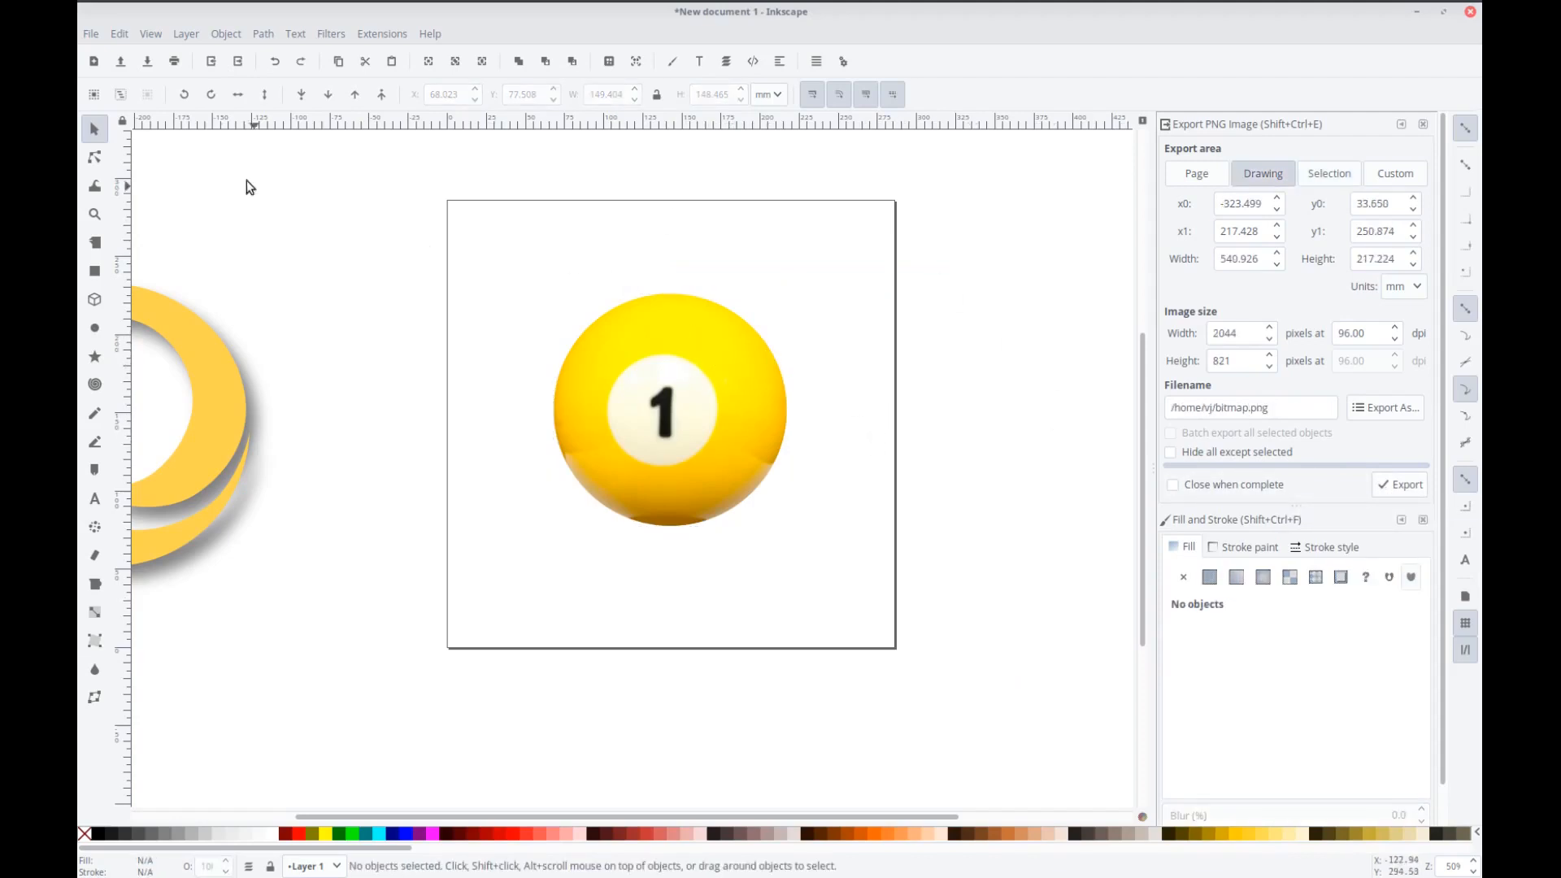
Import ball-nobackground.png as an embedded image with Smooth rendering and place it beside the original ball, across the page's right edge
click(90, 34)
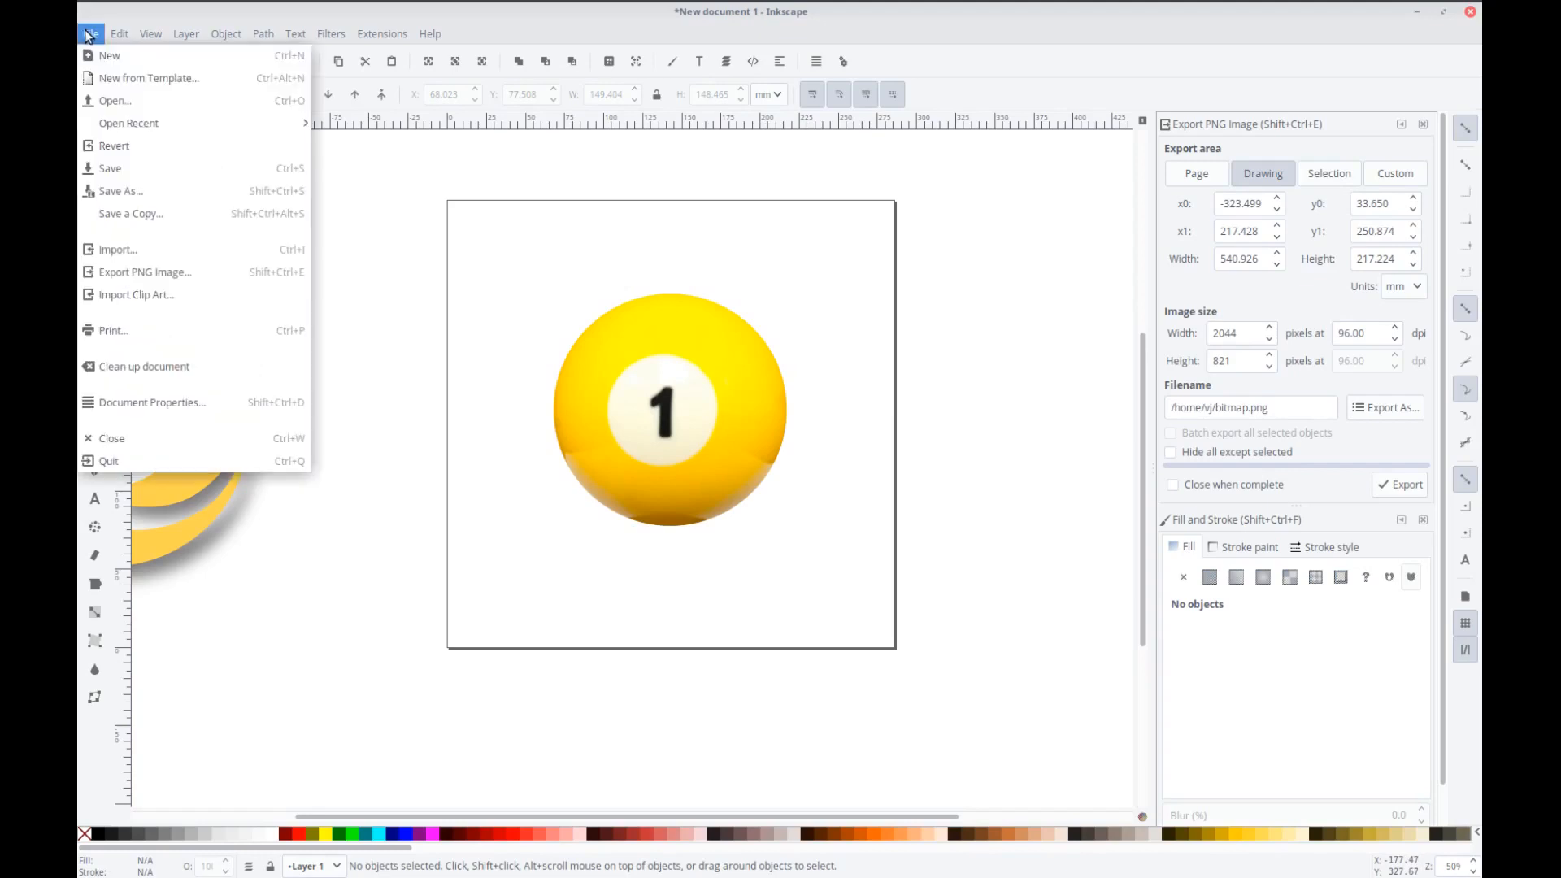
click(168, 255)
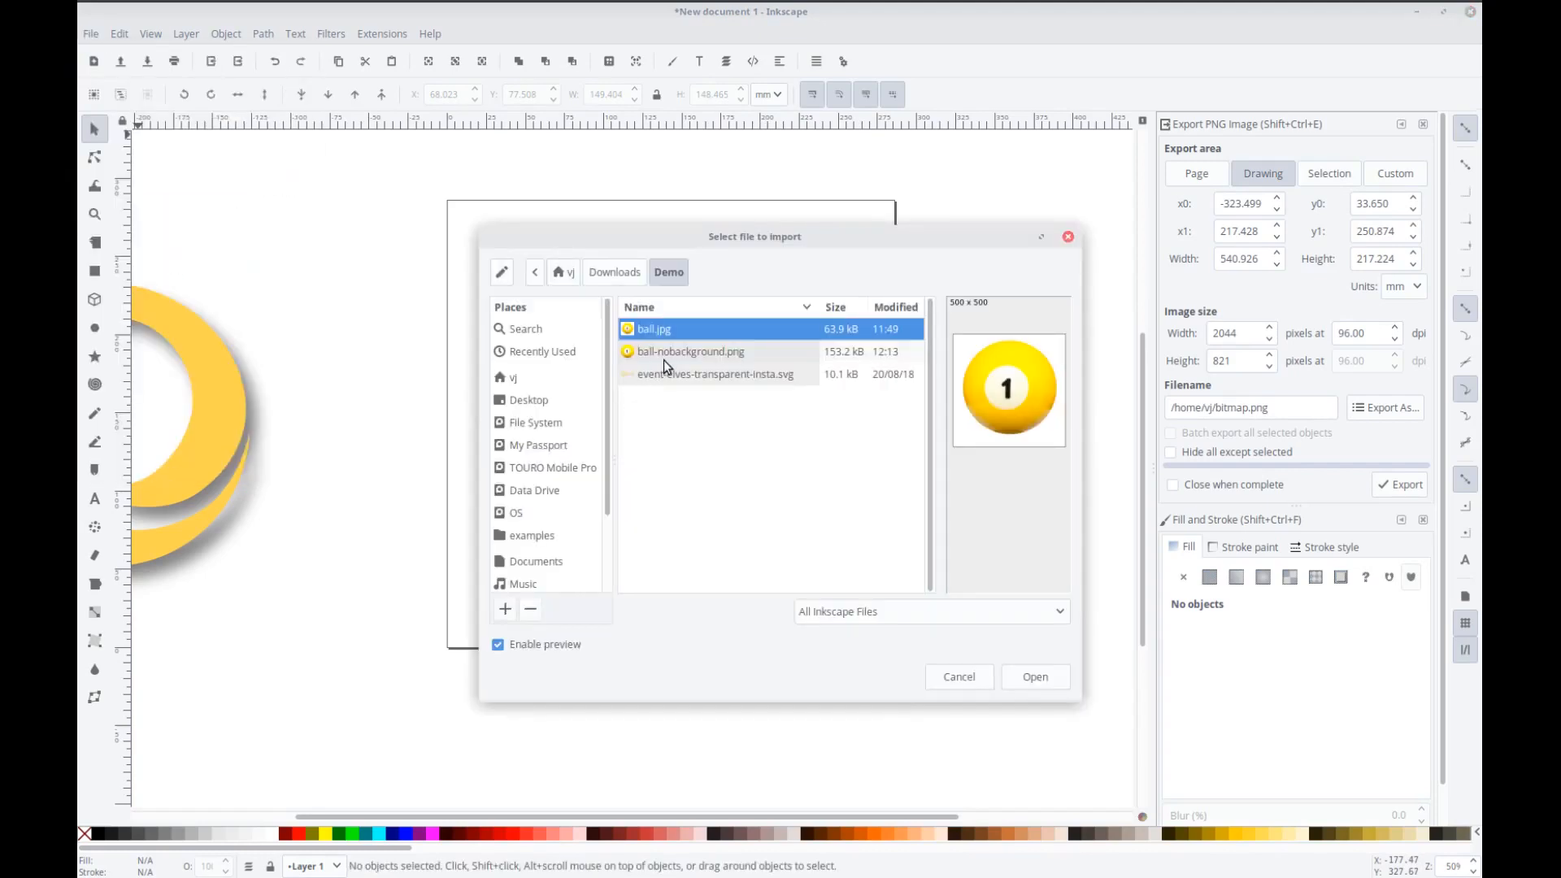
click(666, 354)
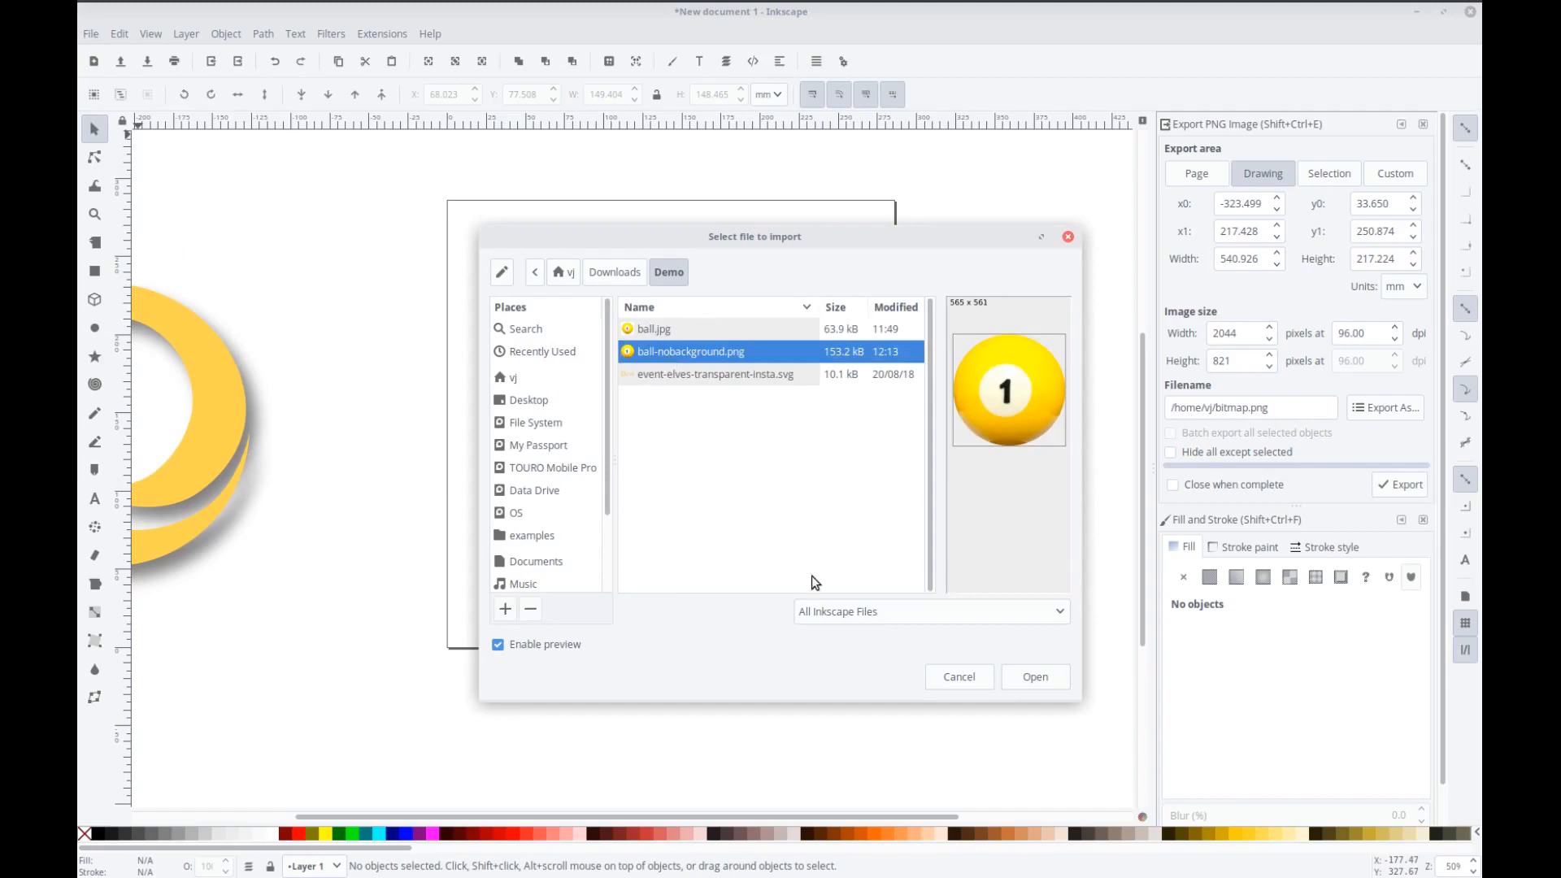
click(1018, 676)
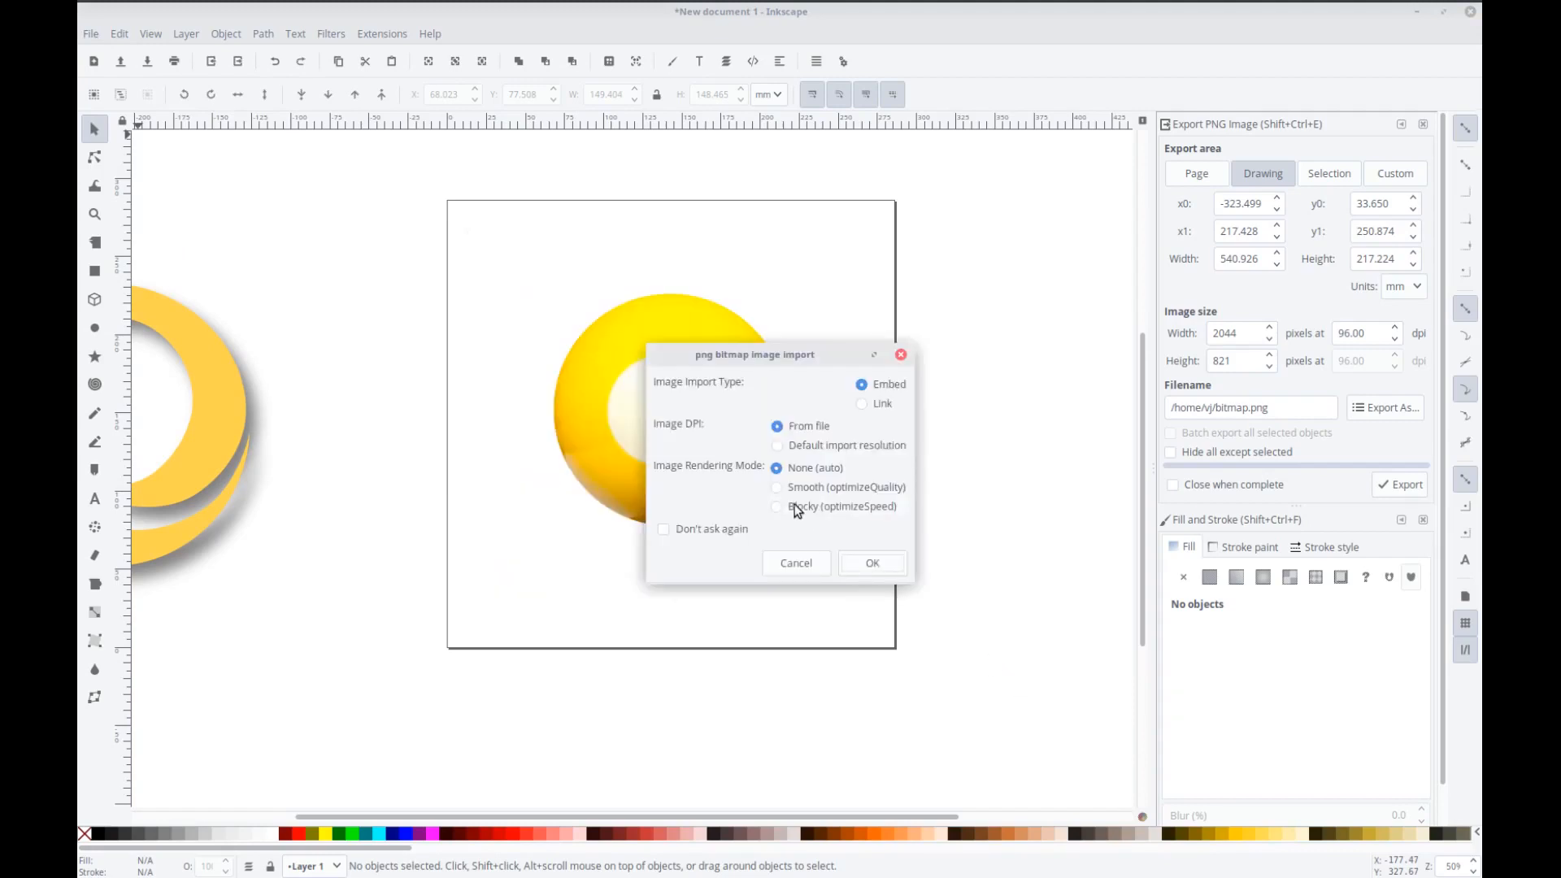
click(788, 489)
click(872, 567)
drag(992, 567, 1108, 424)
Delete the original clipped ball and move the imported ball into its place in the middle of the page
click(742, 401)
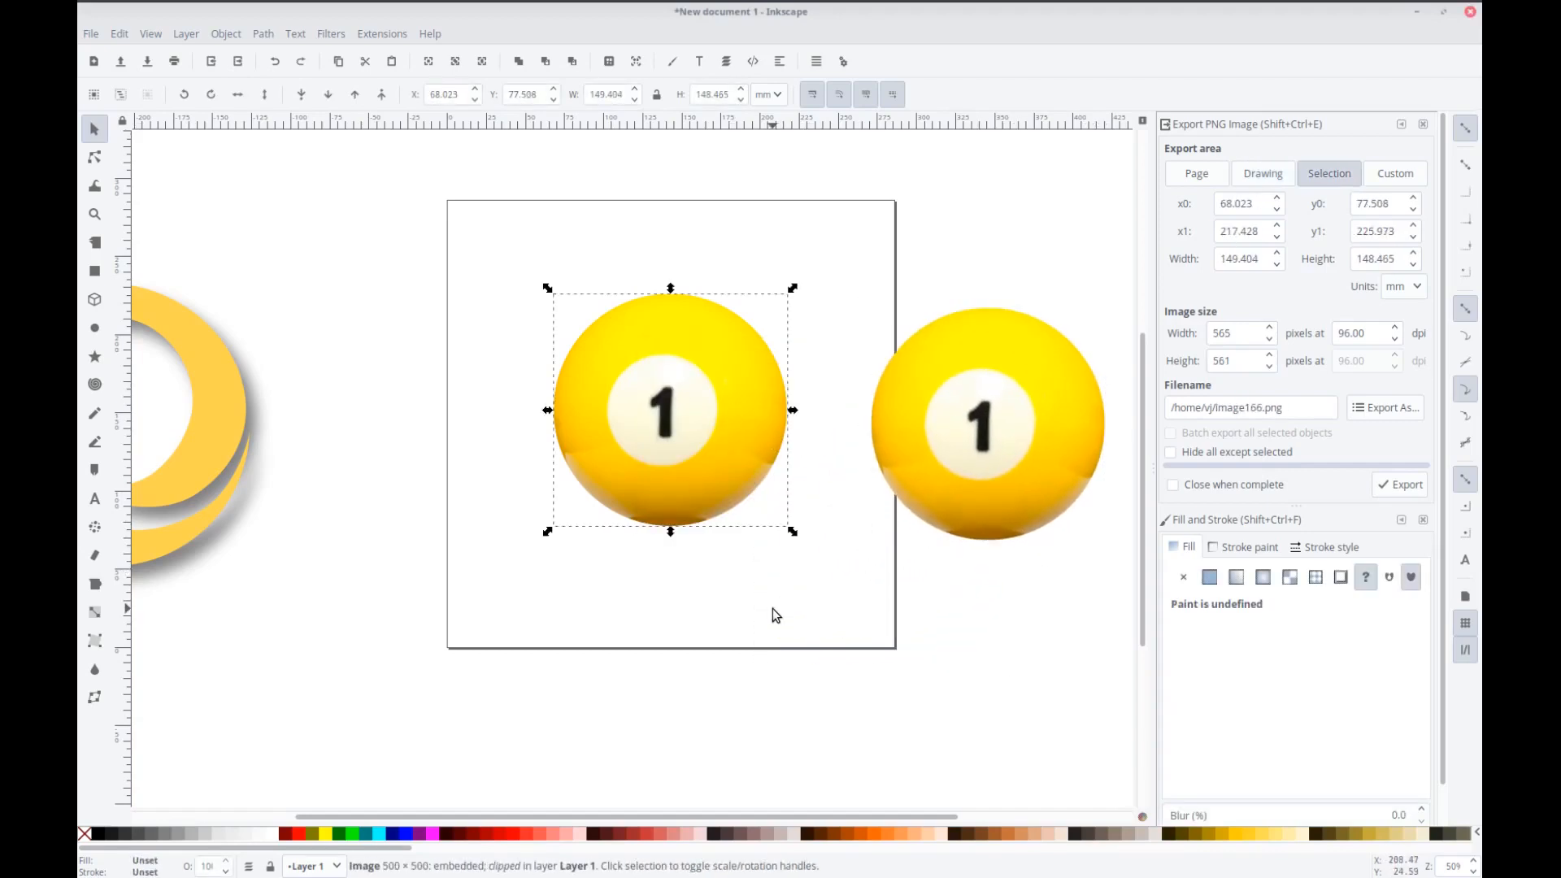
key(Delete)
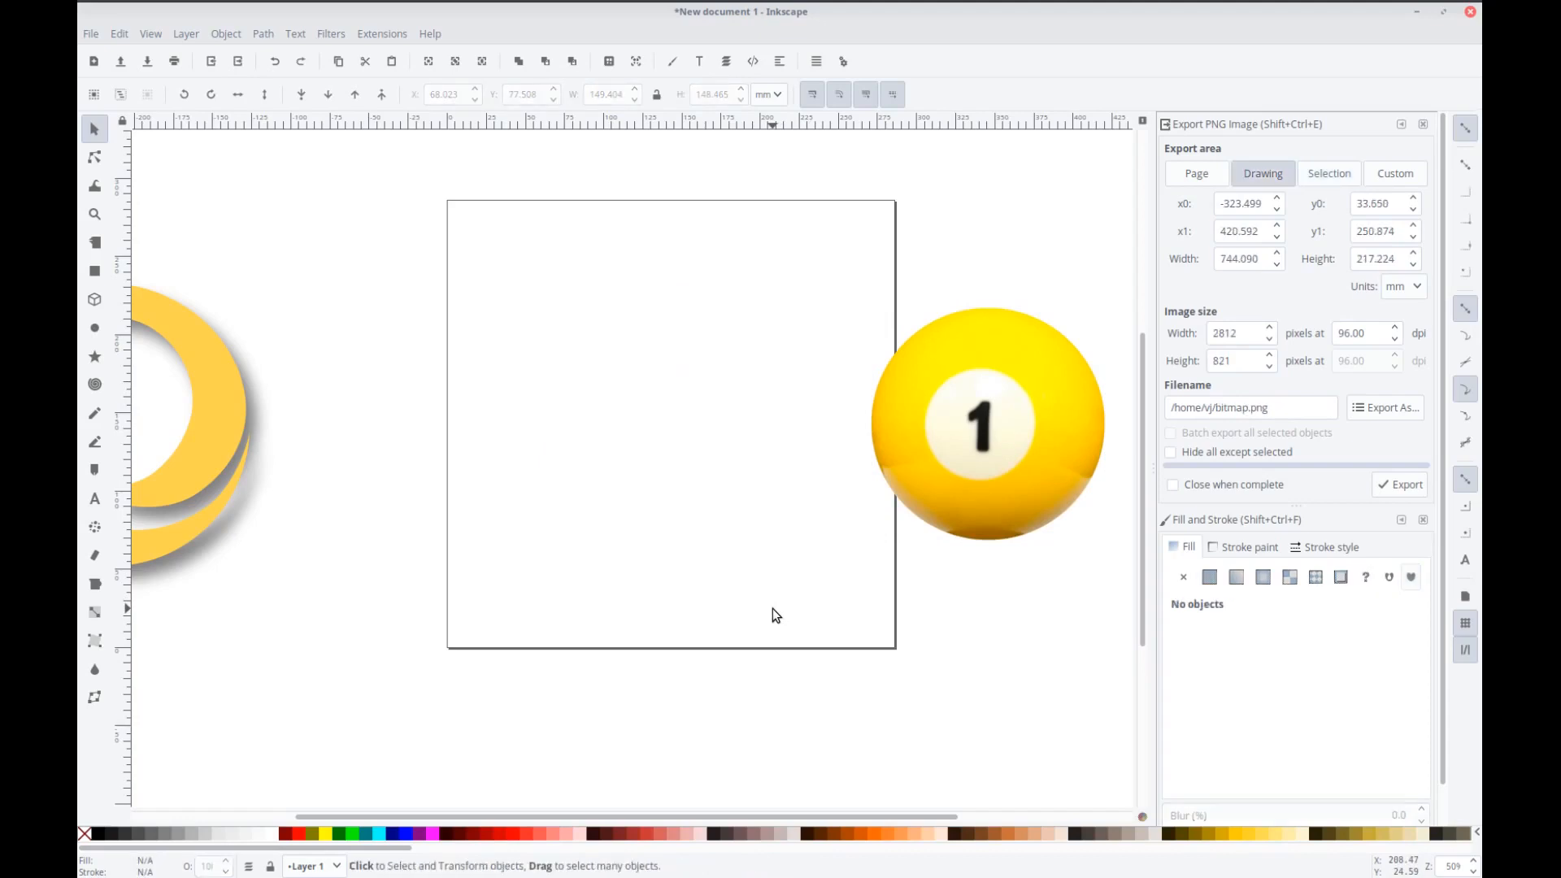
drag(1016, 371, 715, 353)
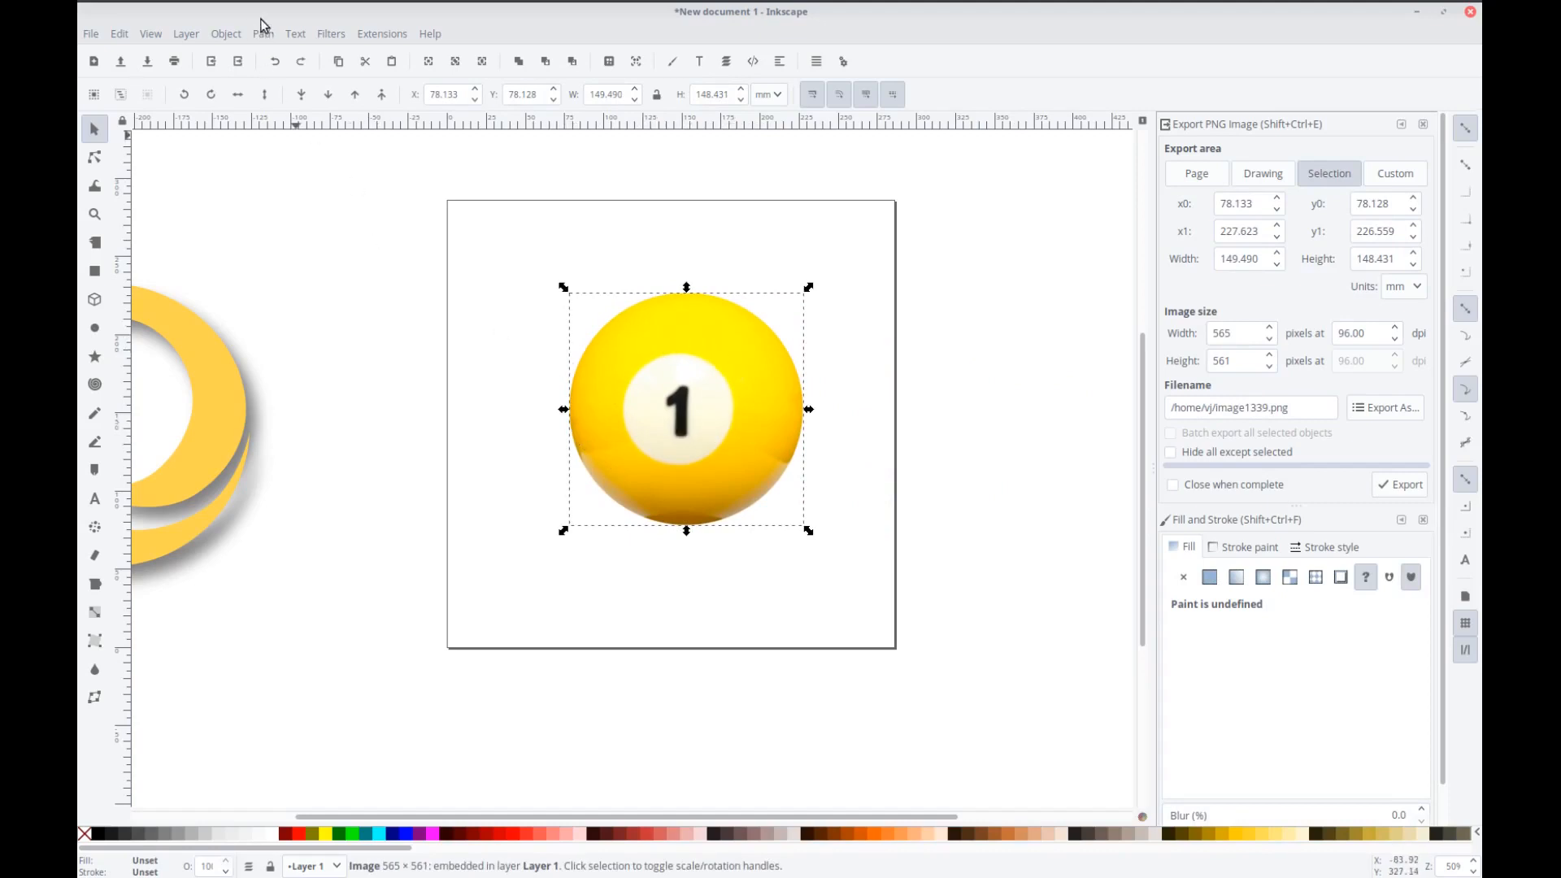
Apply an outer Drop Shadow to the imported ball with 2.0 px blur radius, 0.5 px horizontal offset and 10.9 px vertical offset
click(333, 36)
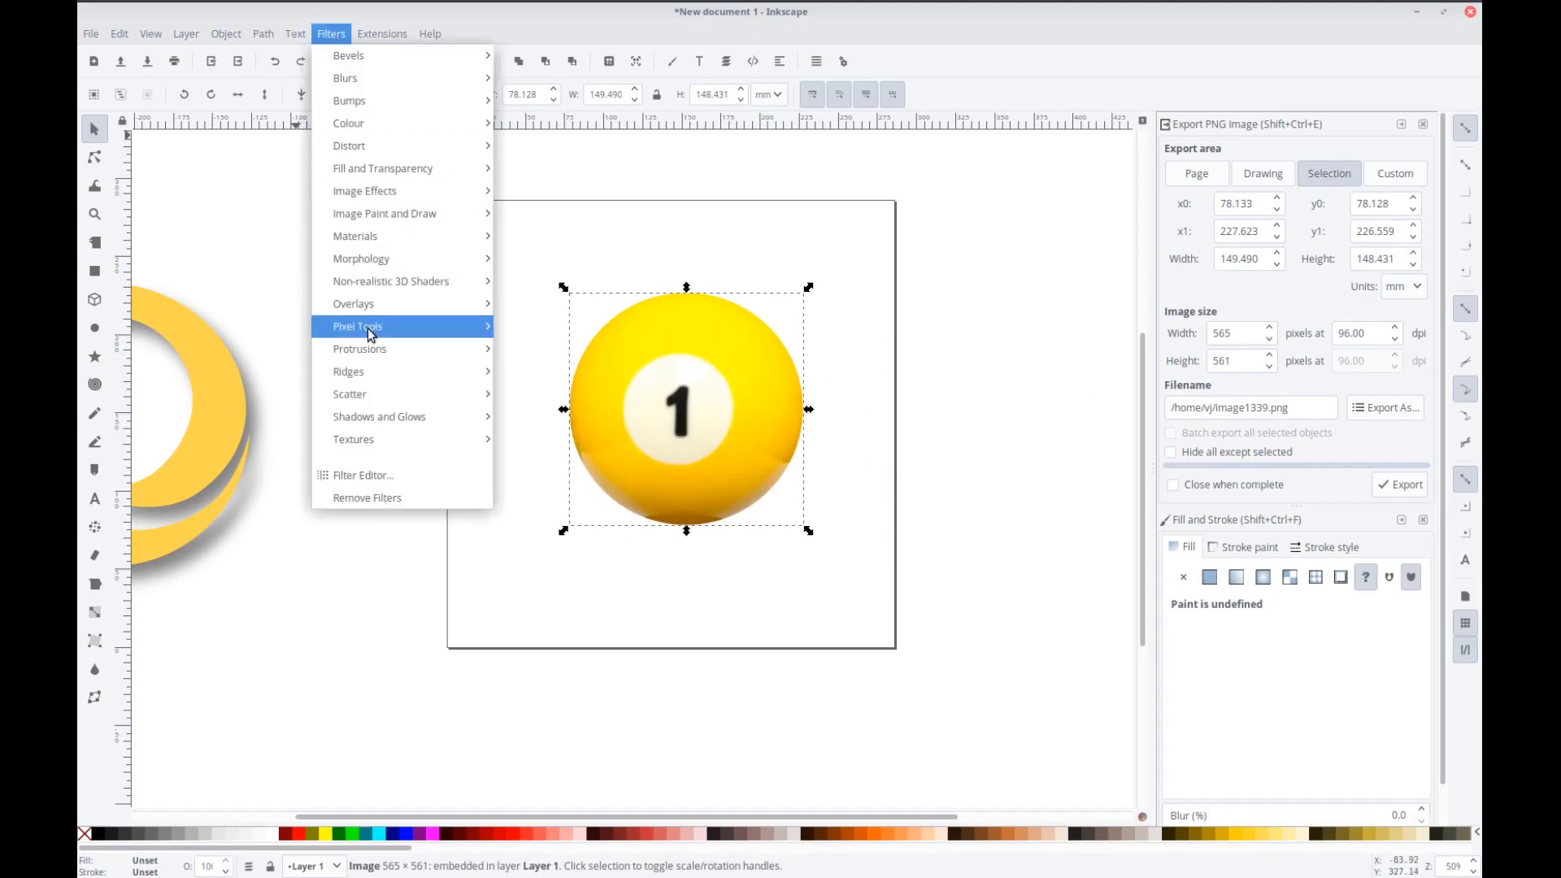
mouse_move(388, 419)
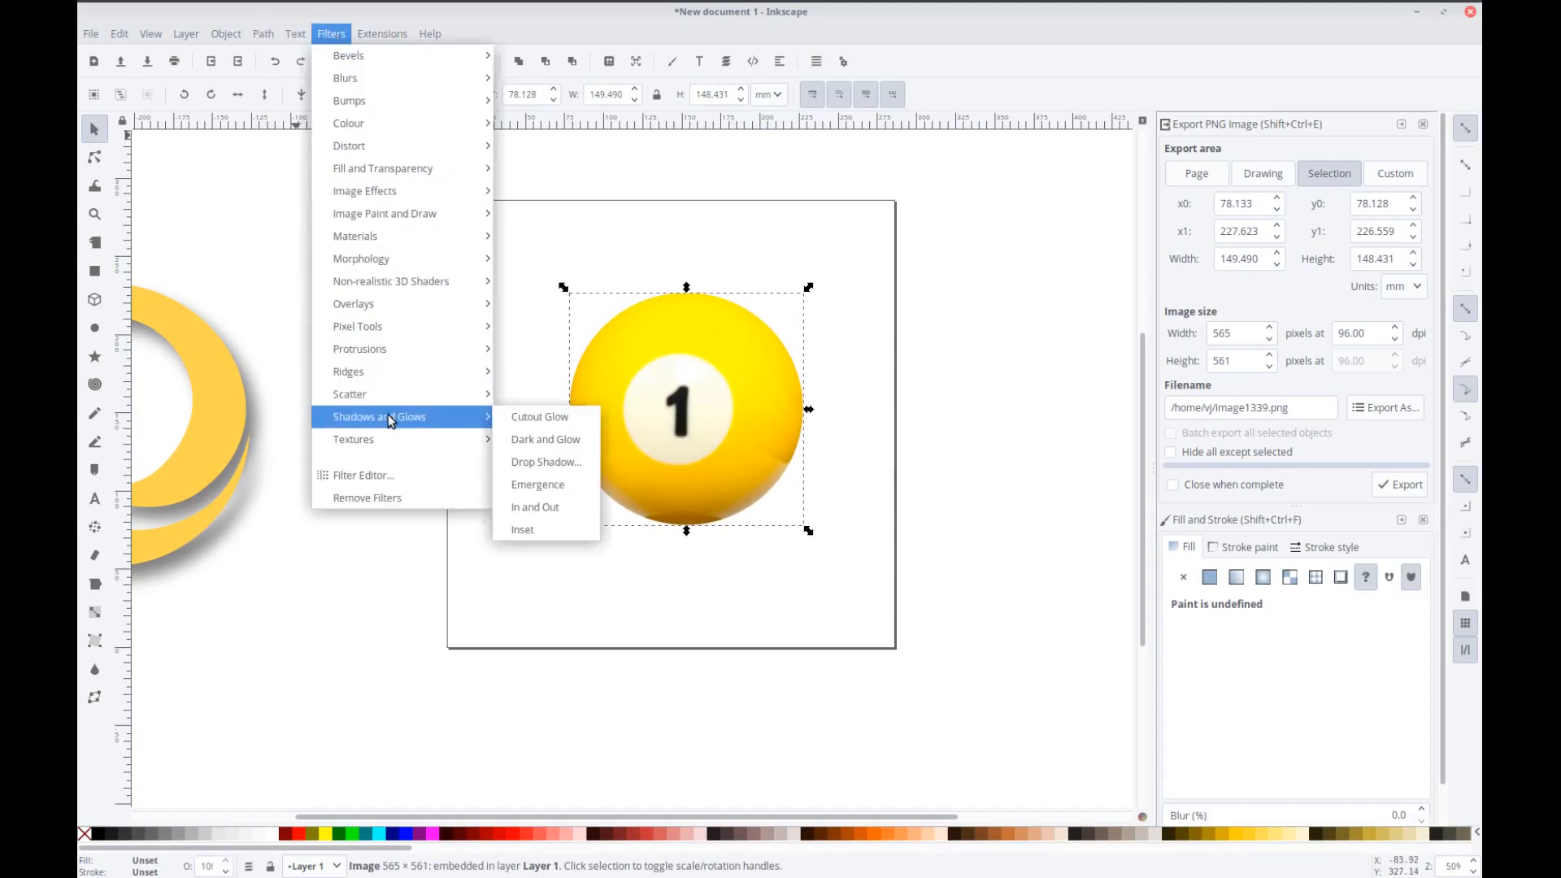
click(539, 460)
drag(748, 304, 1032, 263)
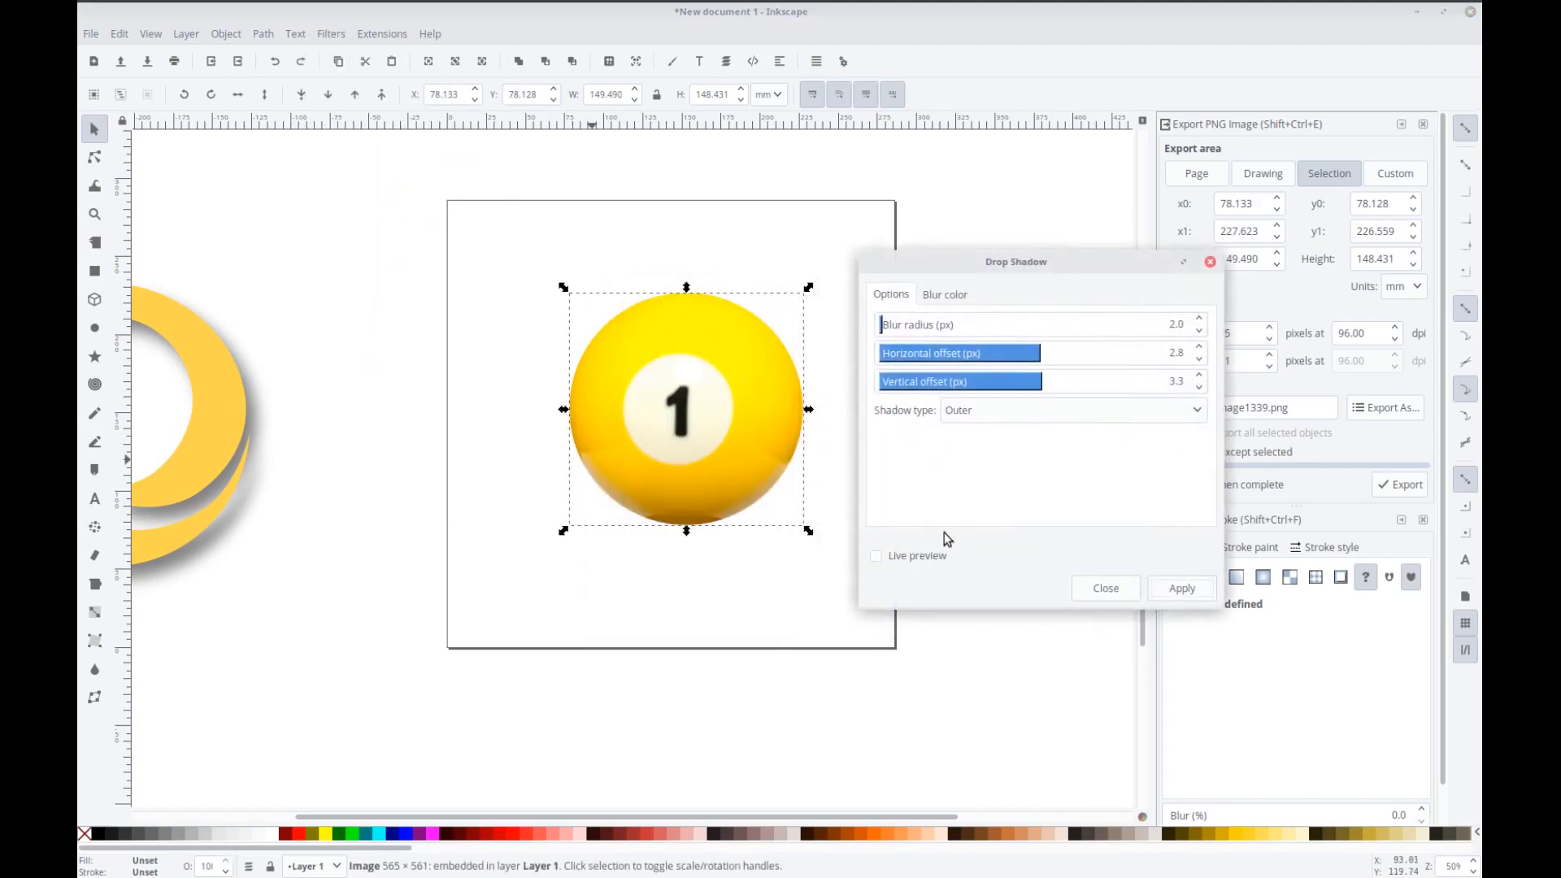
click(878, 560)
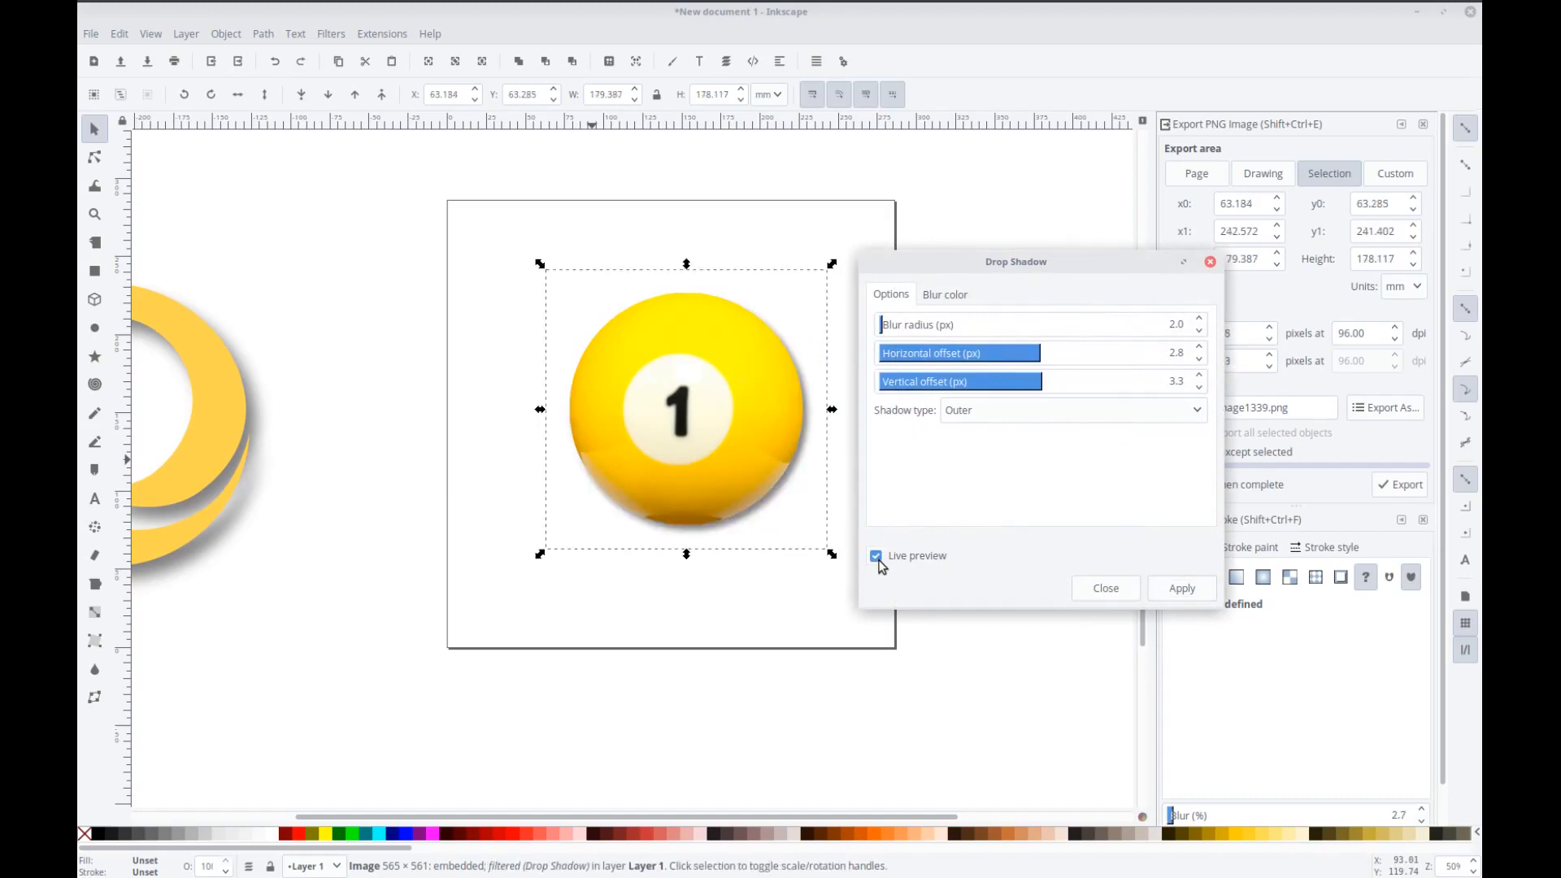
click(1034, 353)
mouse_move(1034, 353)
mouse_down()
mouse_move(1065, 384)
mouse_move(1013, 359)
mouse_move(1034, 362)
mouse_up()
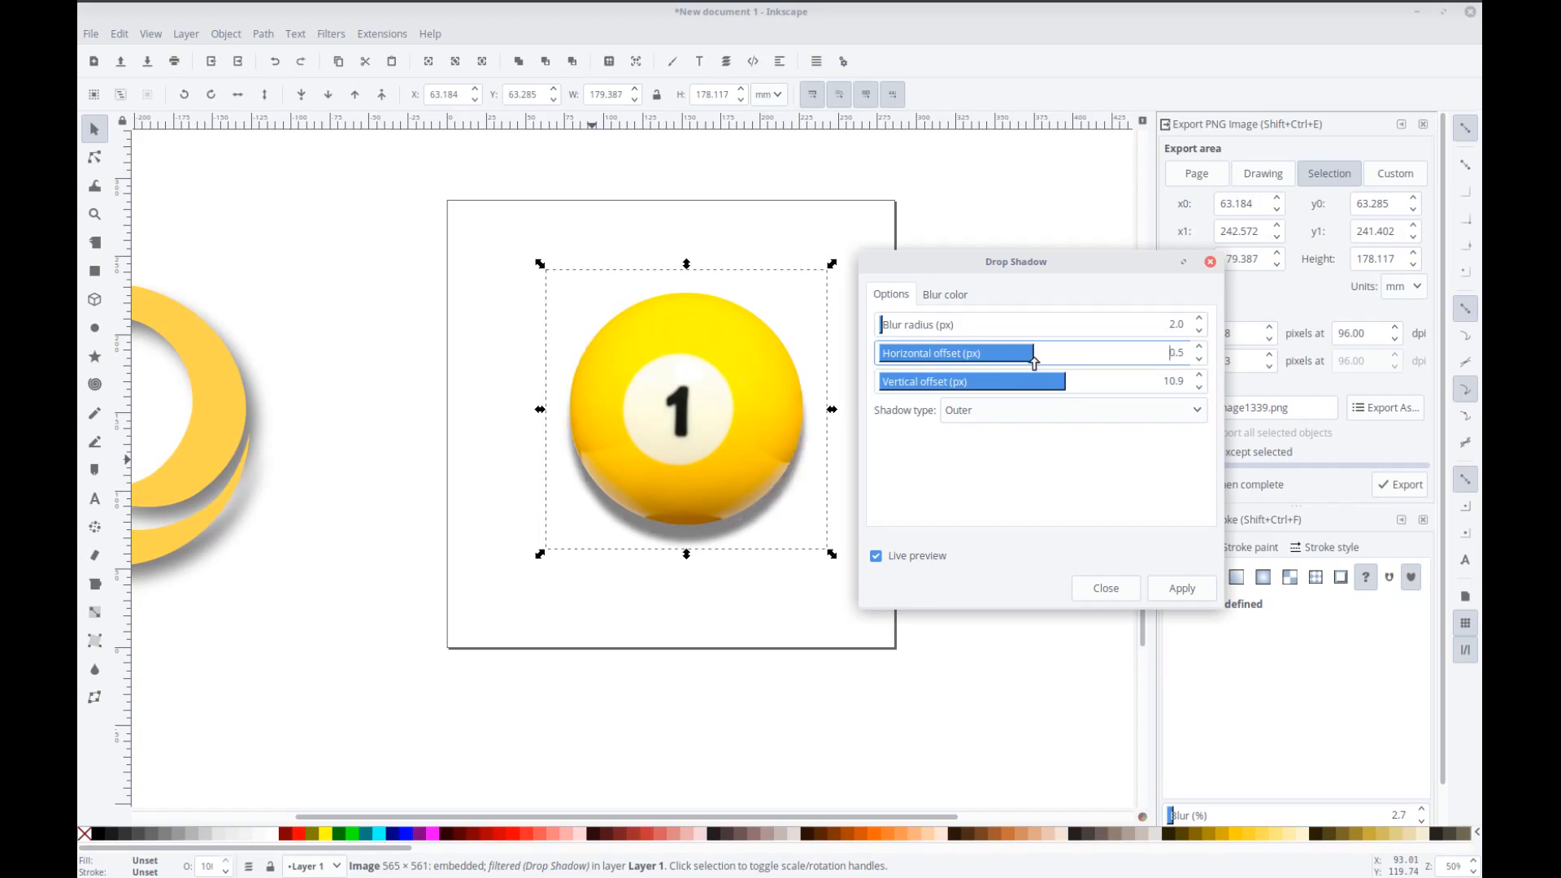
click(1176, 591)
click(1107, 590)
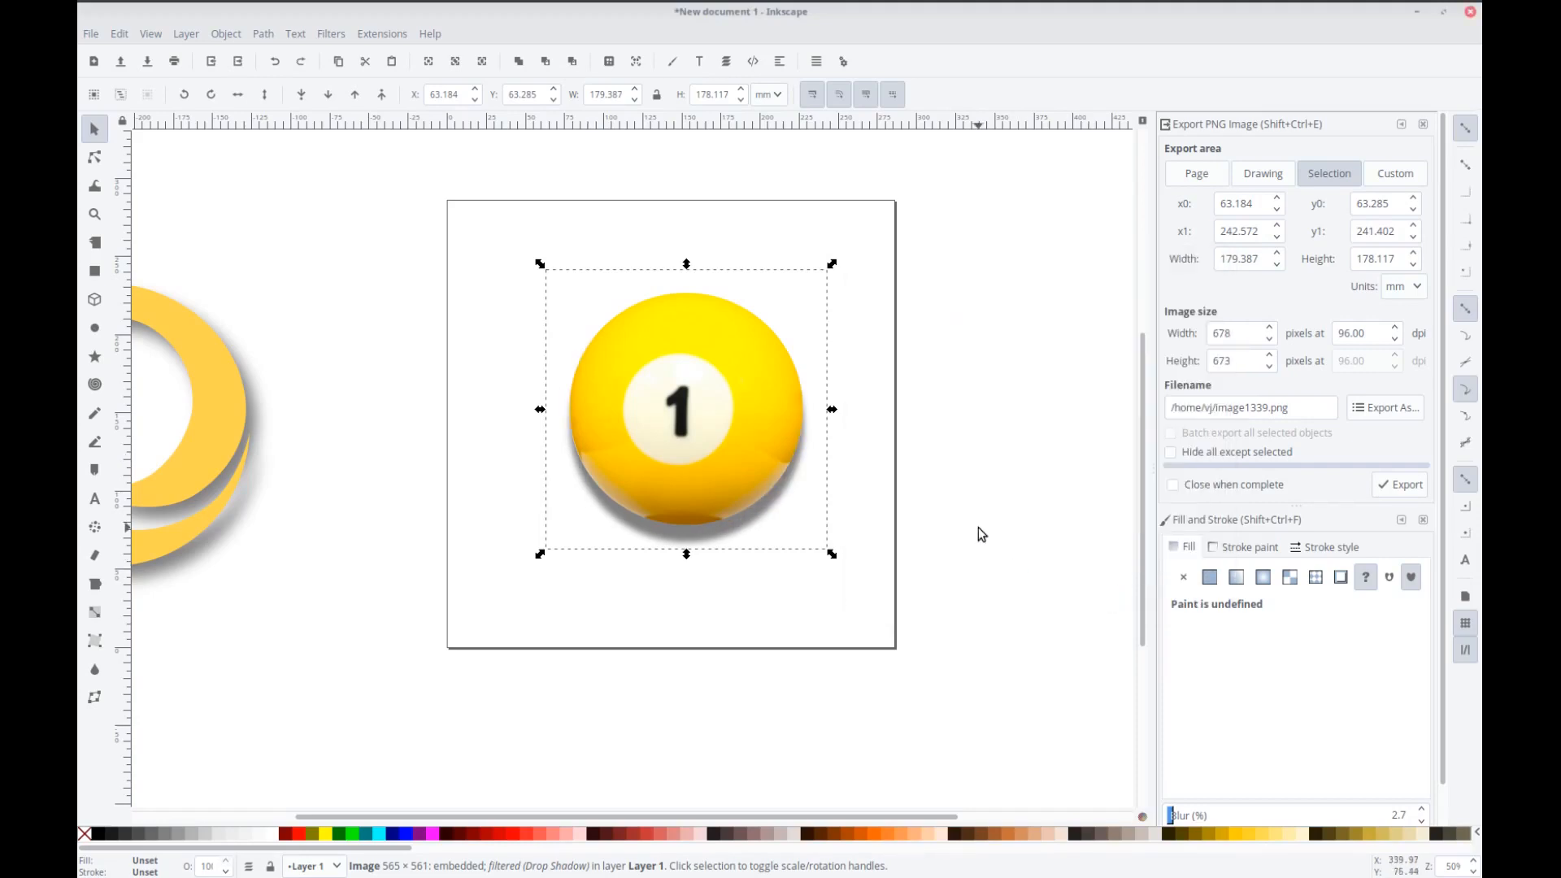
Move the shadowed ball about 9 mm left and 5 mm down to centre it on the page, and clear the selection
click(978, 527)
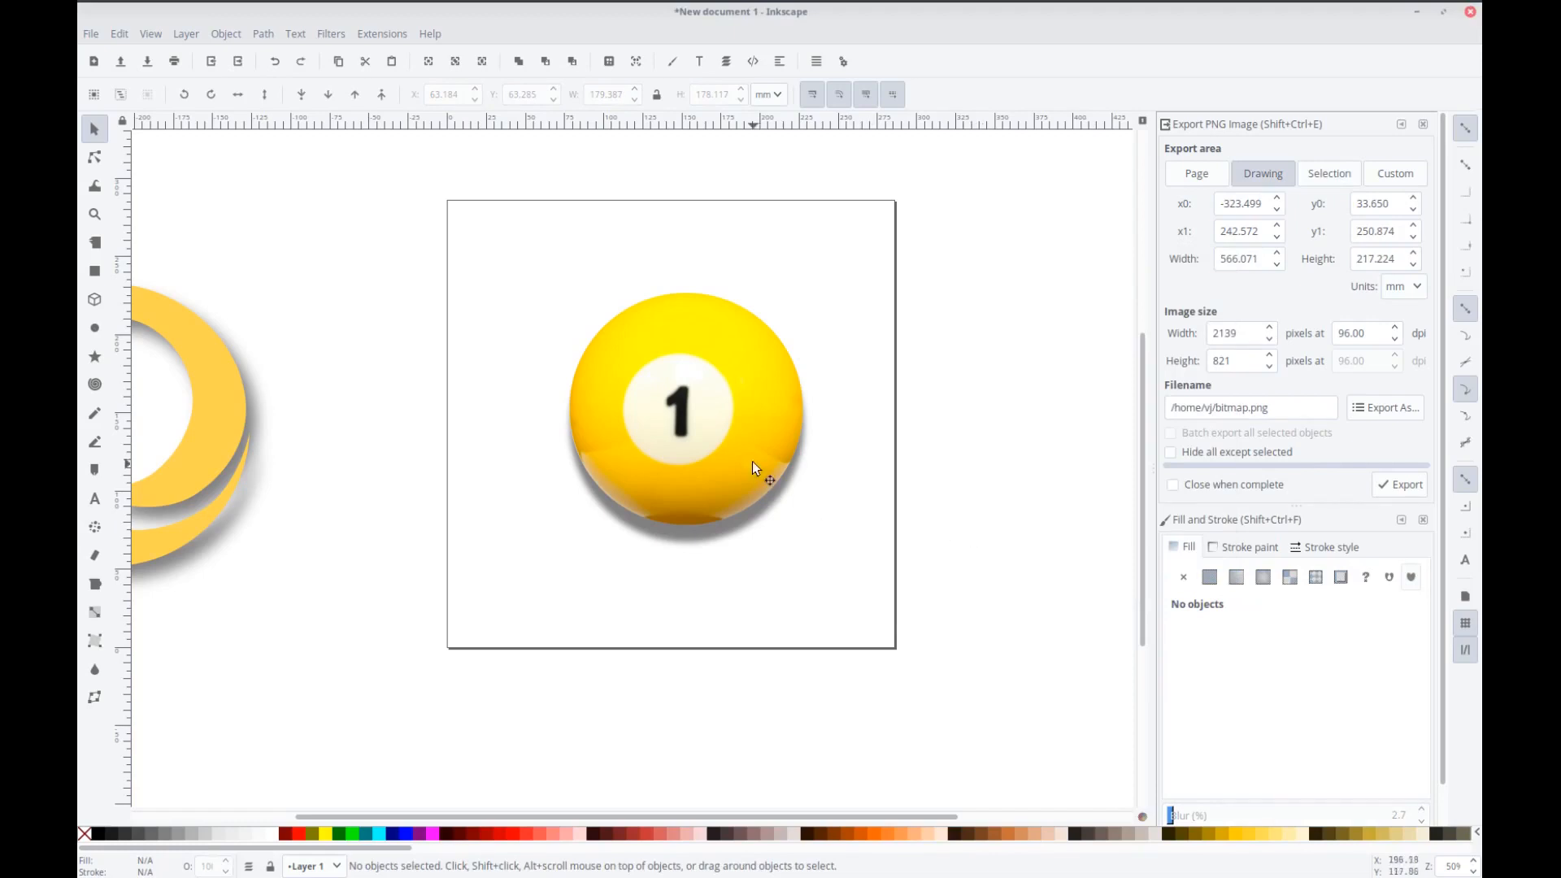
drag(748, 426, 735, 419)
click(1002, 422)
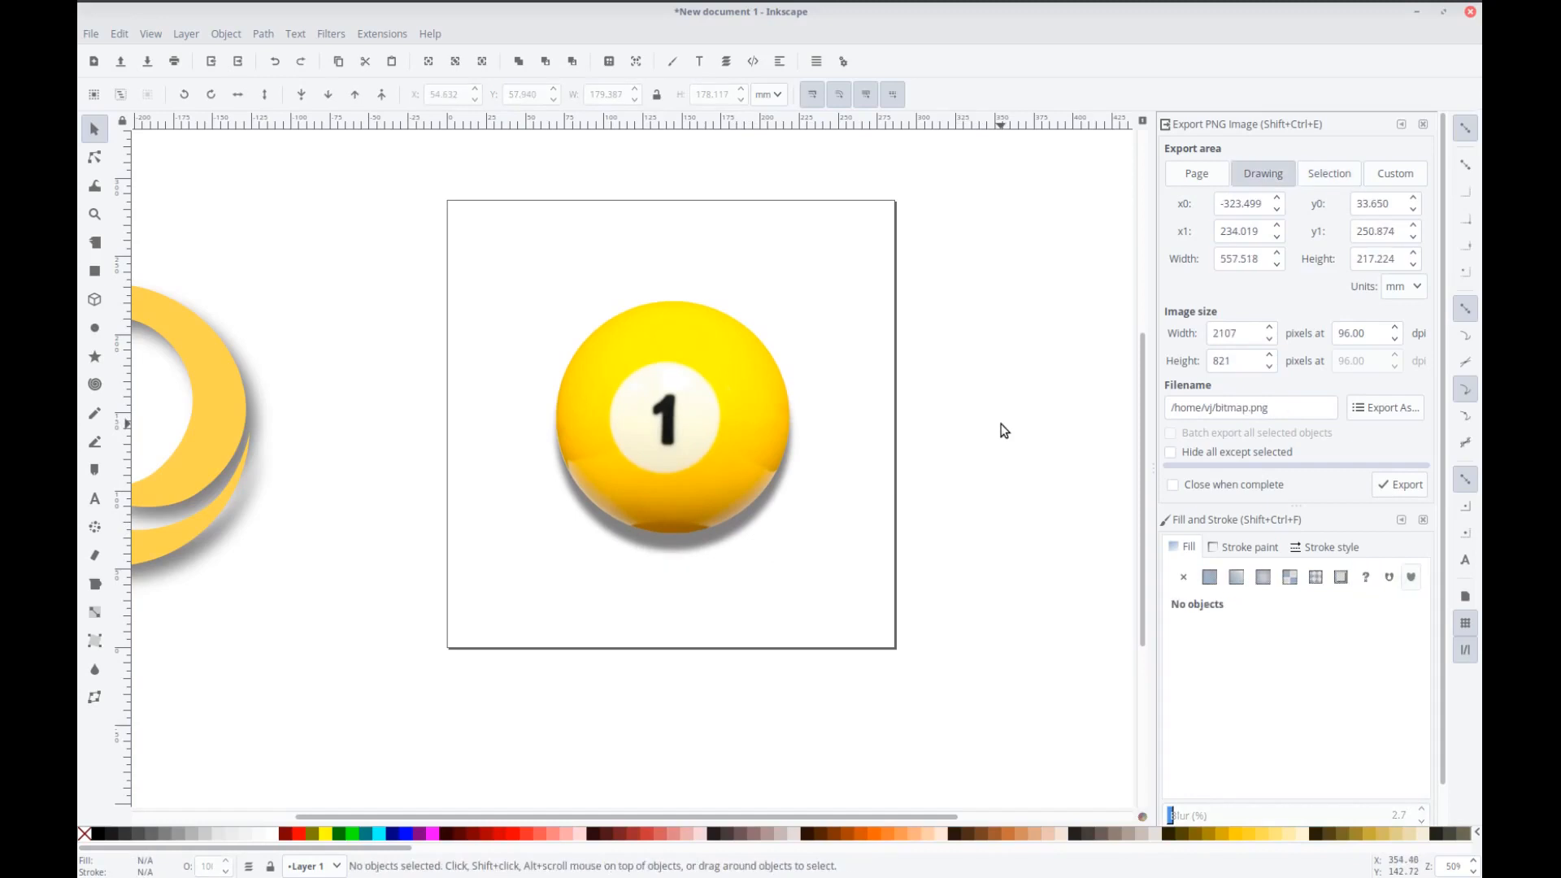